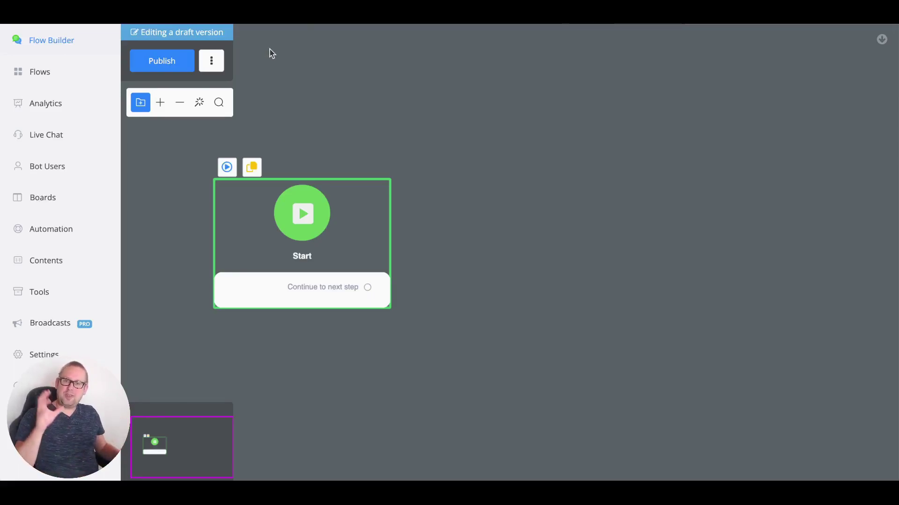
# Add a custom event 'Link Tracking' with a text parameter named 'URL' and save it
pyautogui.click(49, 267)
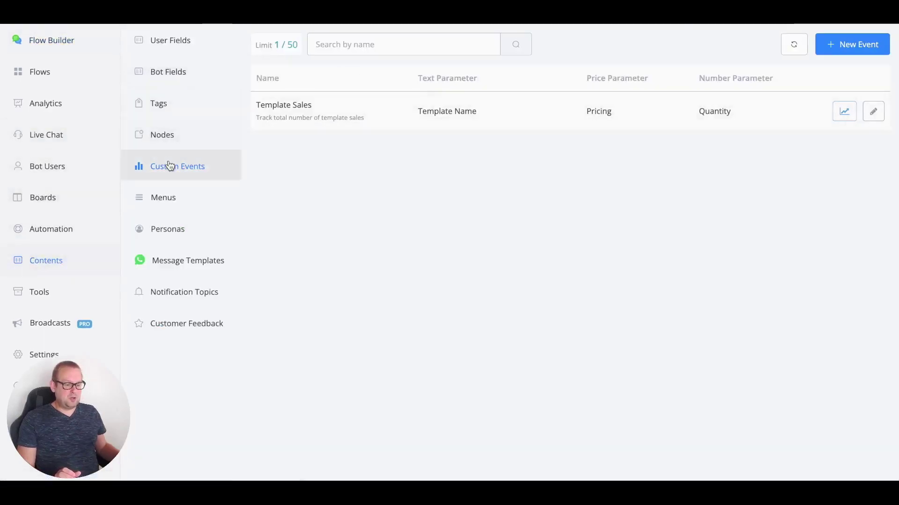
pyautogui.click(859, 53)
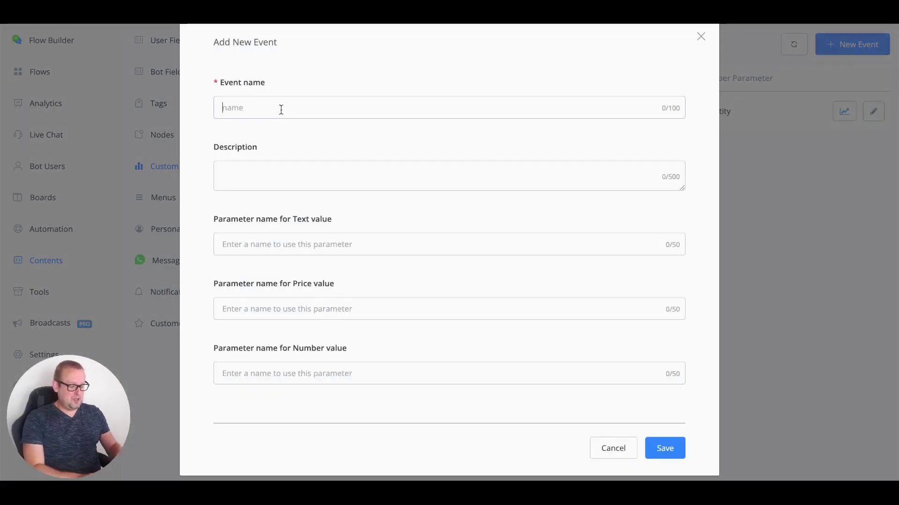
pyautogui.write('Link ')
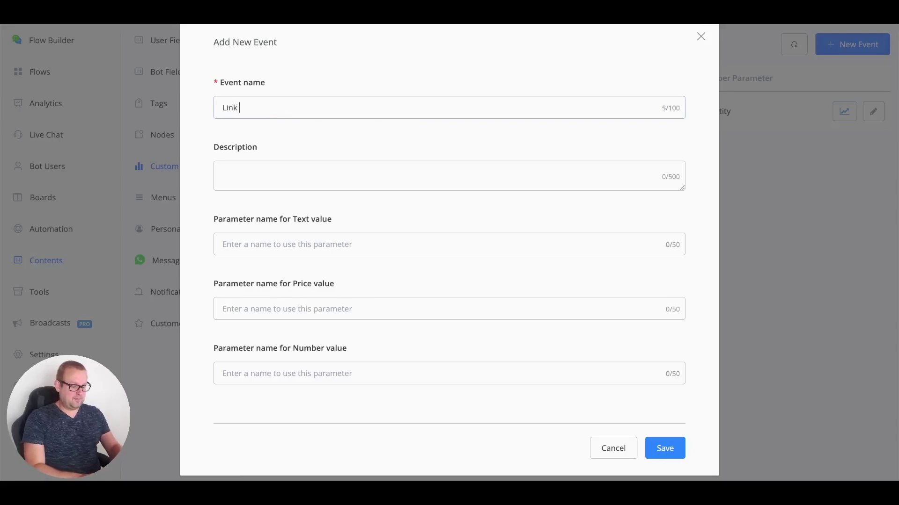
pyautogui.write('Tracking')
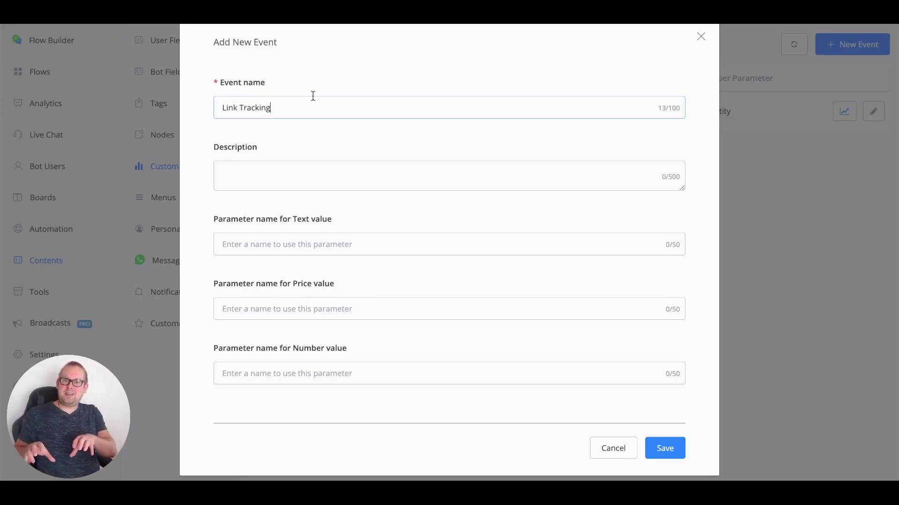
pyautogui.click(313, 247)
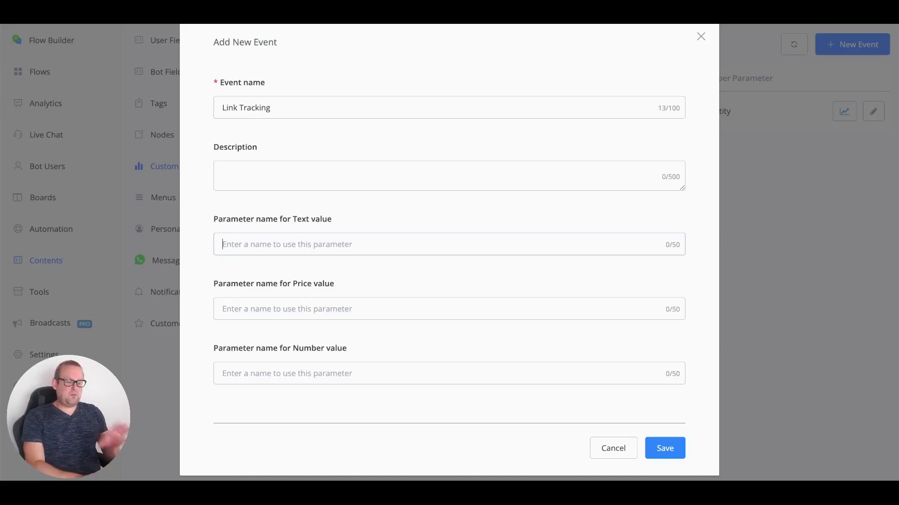
pyautogui.write('URL')
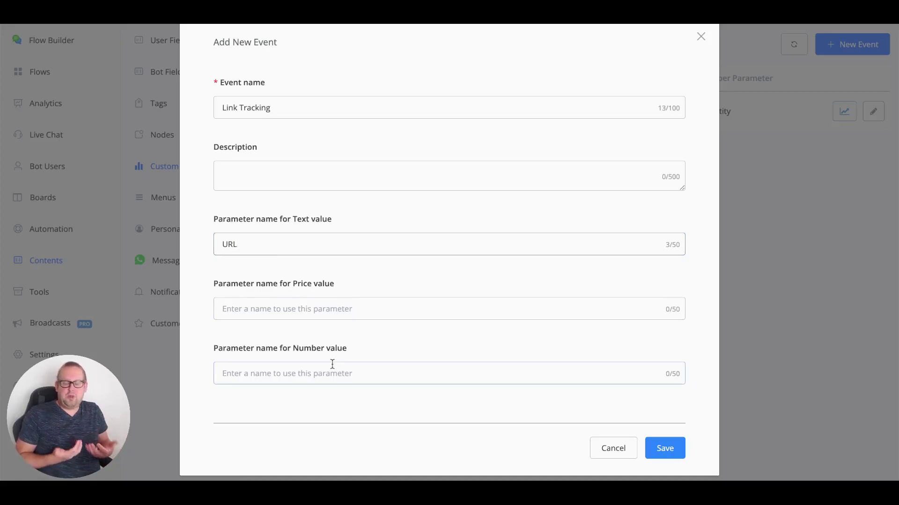
pyautogui.click(289, 368)
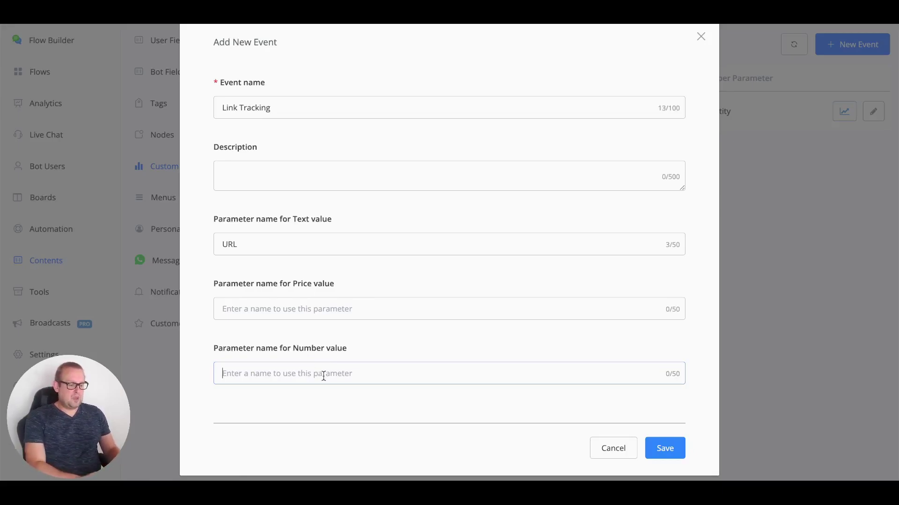
pyautogui.click(651, 448)
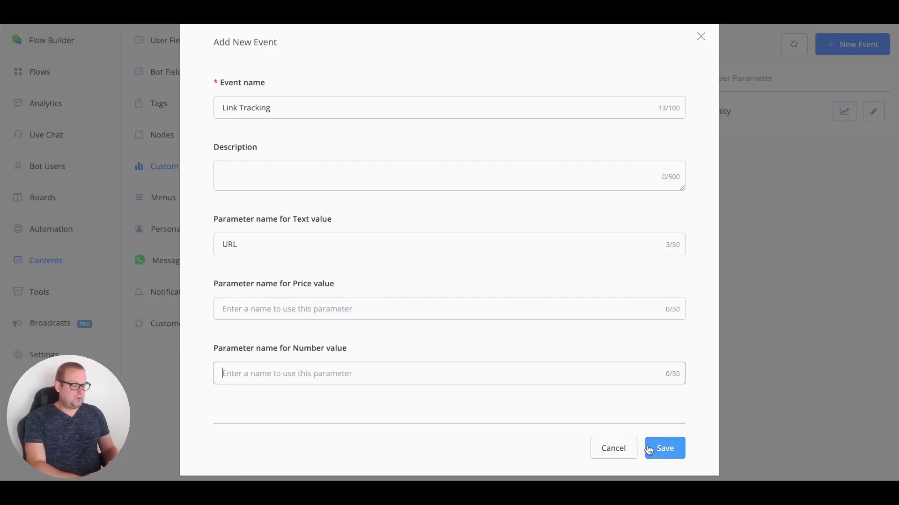
pyautogui.click(655, 449)
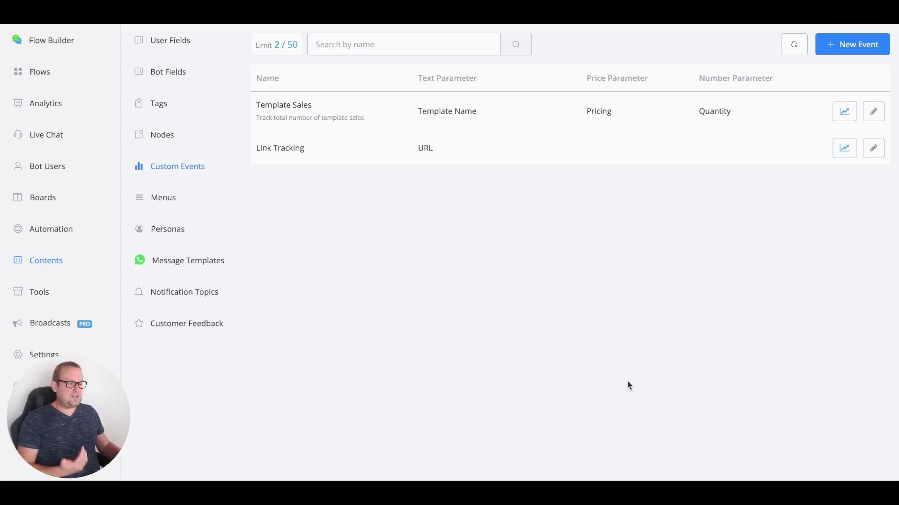
# Connect a new Send Message step after Start in the flow
pyautogui.click(52, 42)
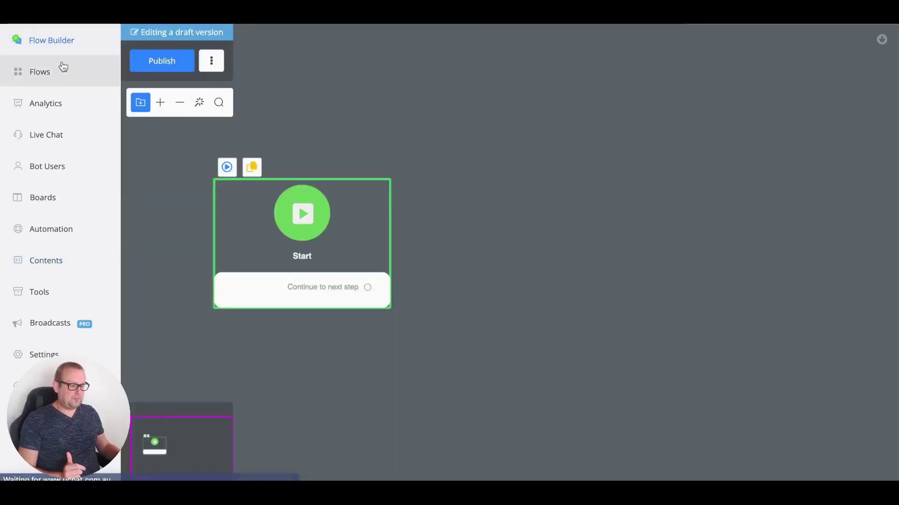
pyautogui.moveTo(445, 295); pyautogui.dragTo(398, 292)
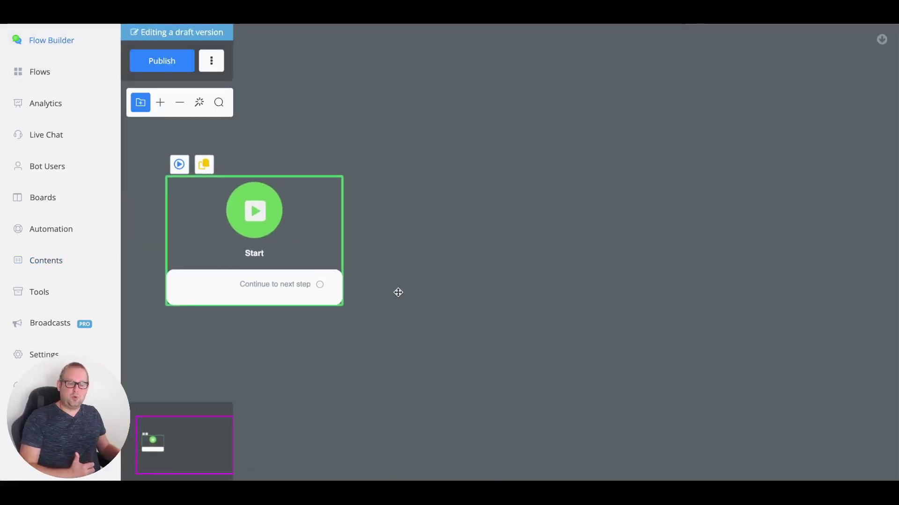
pyautogui.moveTo(320, 284); pyautogui.dragTo(451, 246)
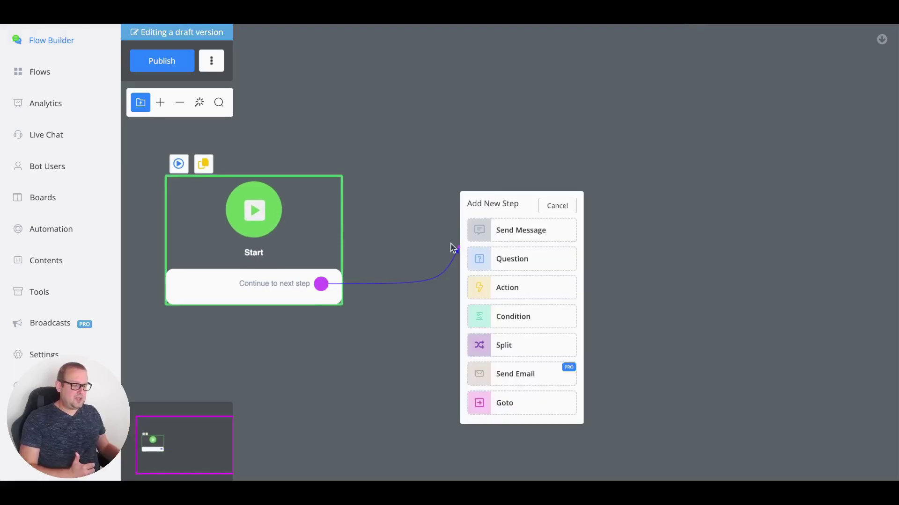
pyautogui.click(502, 235)
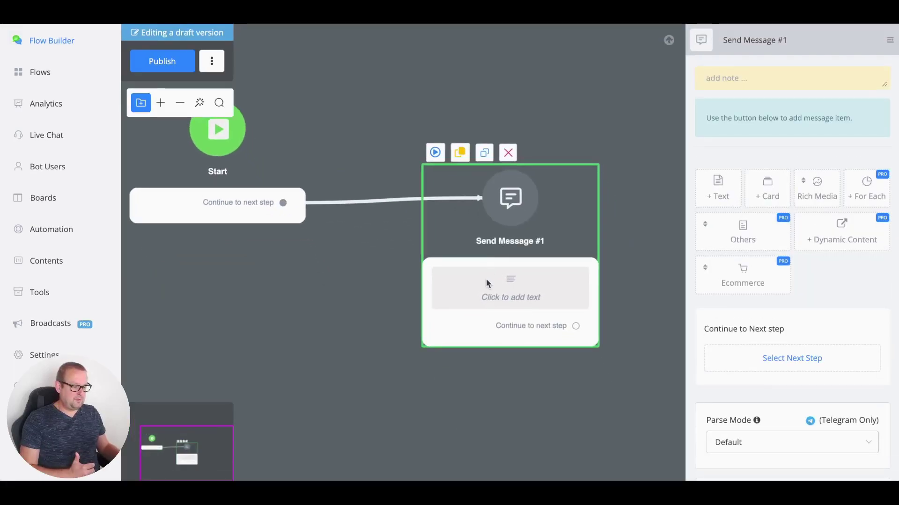
pyautogui.moveTo(487, 283); pyautogui.dragTo(446, 213)
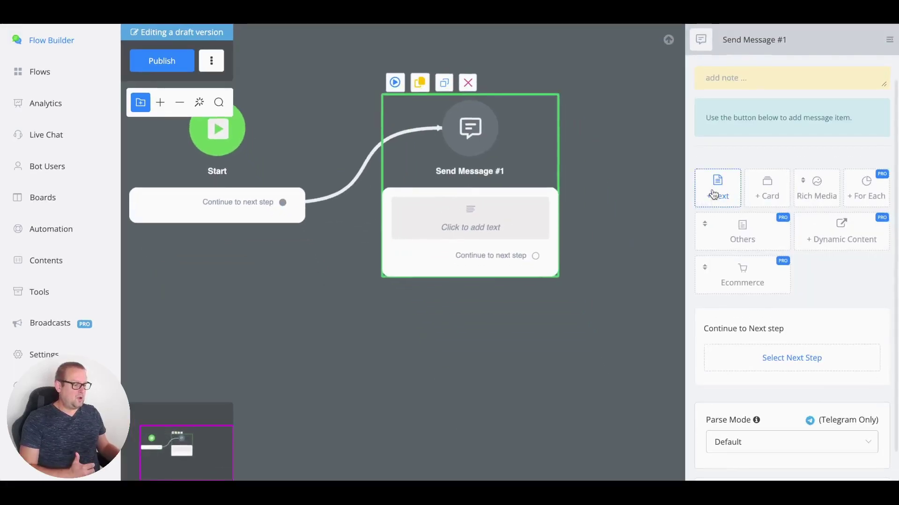
# Add the text 'Press the button below to get all the details of our offer 👇' and a button
pyautogui.click(714, 195)
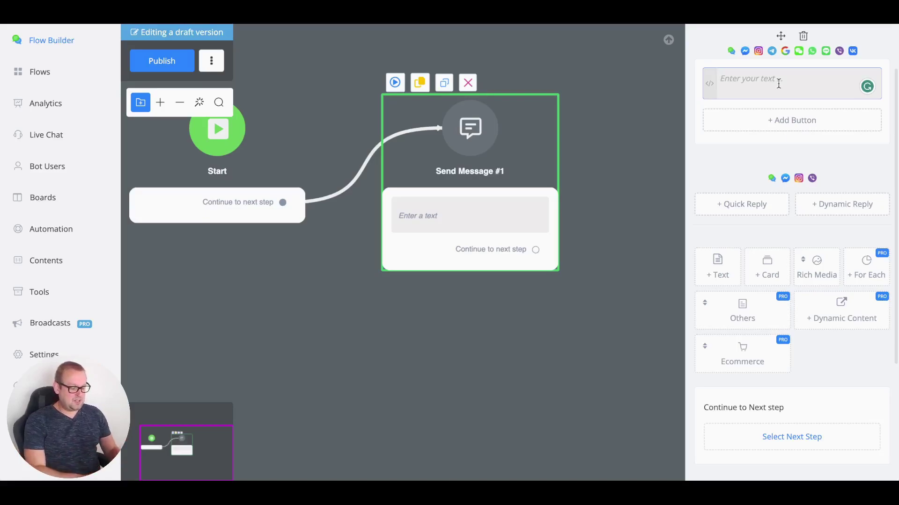
pyautogui.write('Press the button below to ')
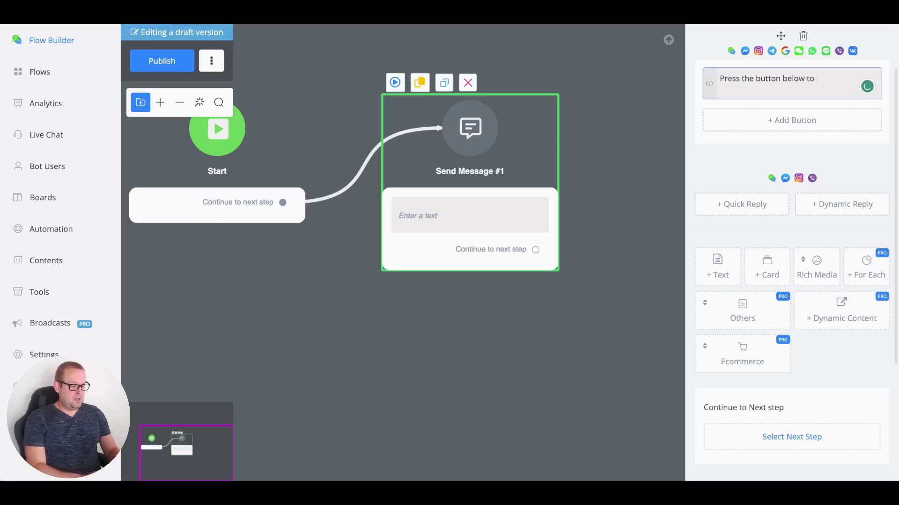
pyautogui.write('get all the deta')
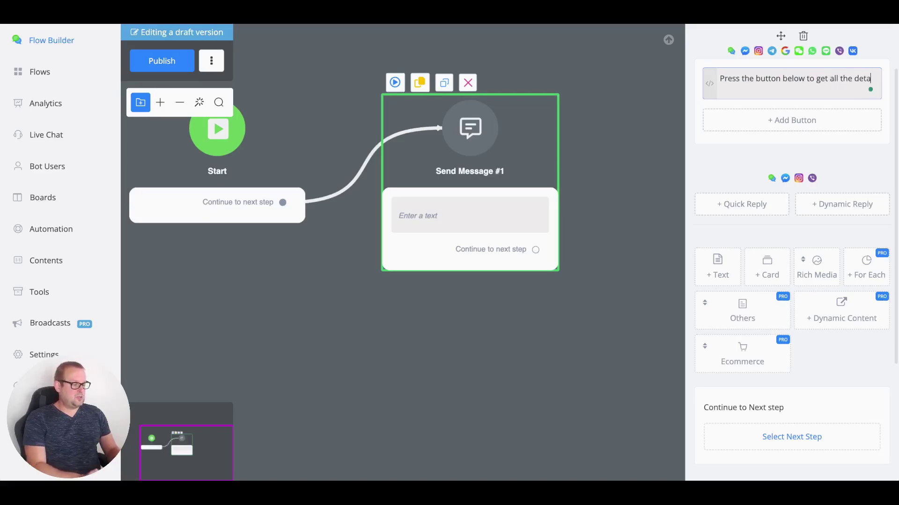
pyautogui.write('ils of ')
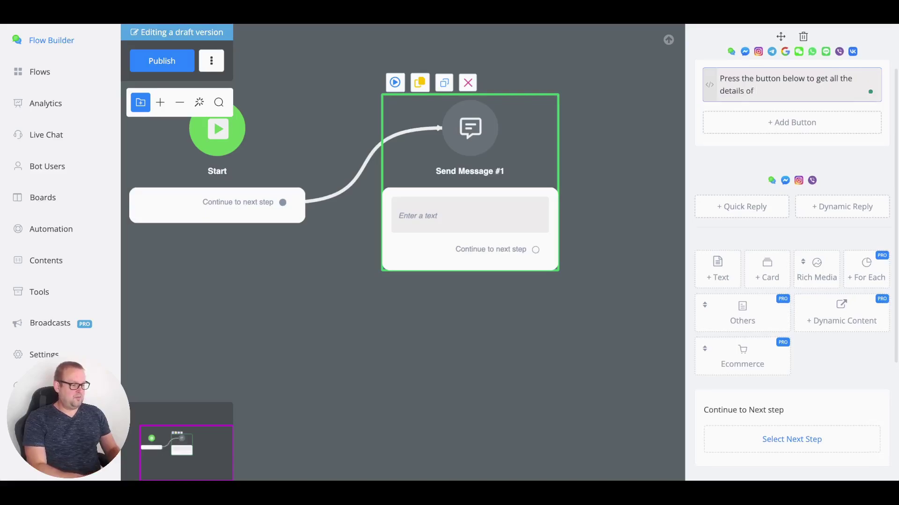
pyautogui.write('our offer')
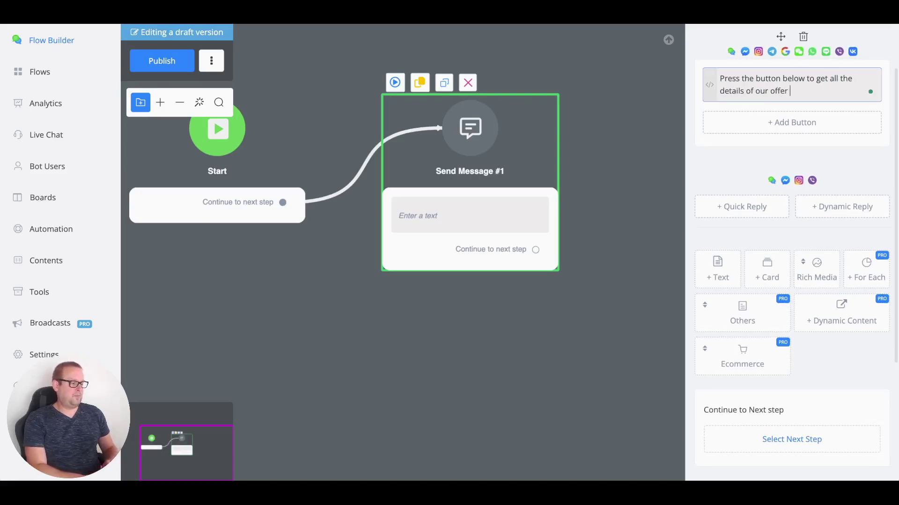
pyautogui.click(709, 85)
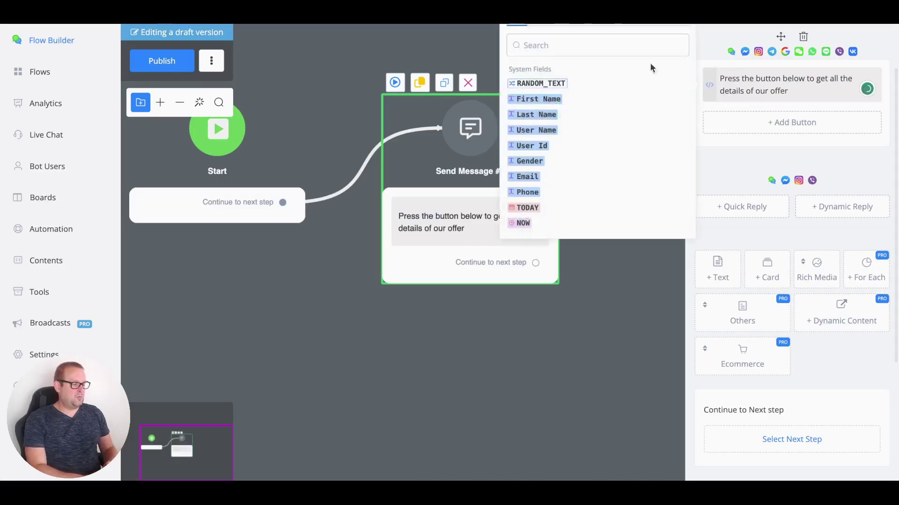
pyautogui.click(561, 25)
pyautogui.click(516, 44)
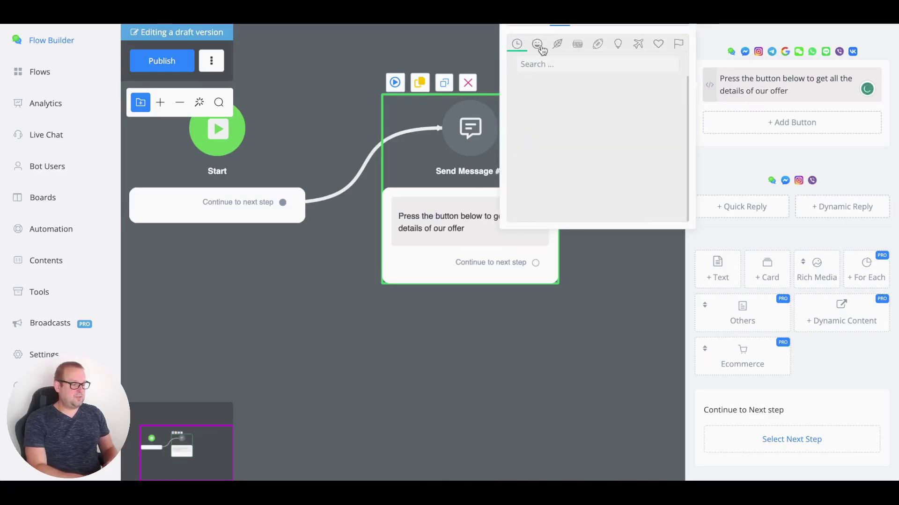
pyautogui.click(541, 47)
pyautogui.scroll(-10, 588, 133)
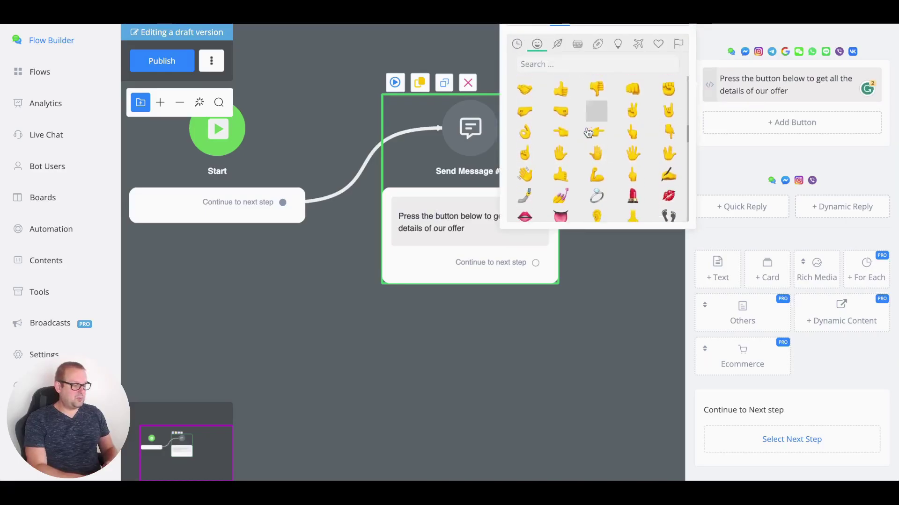
pyautogui.scroll(-1, 588, 133)
pyautogui.click(672, 111)
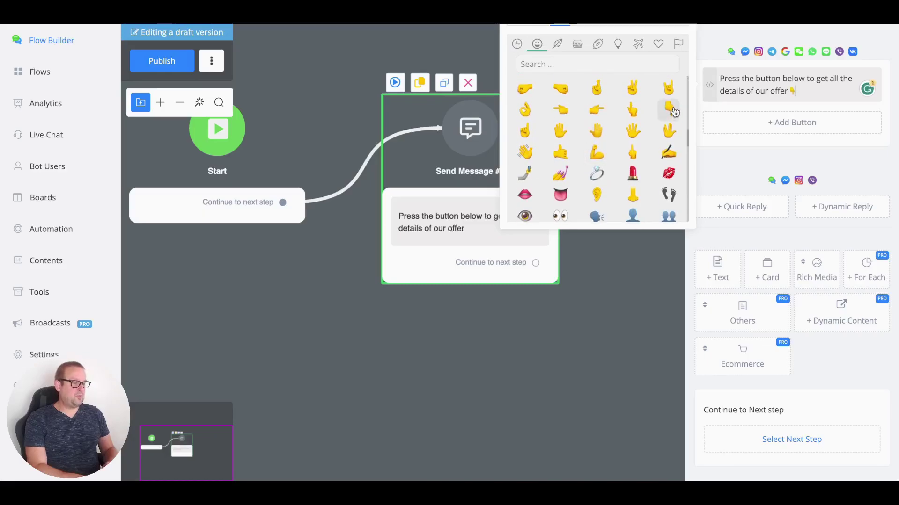
pyautogui.click(792, 122)
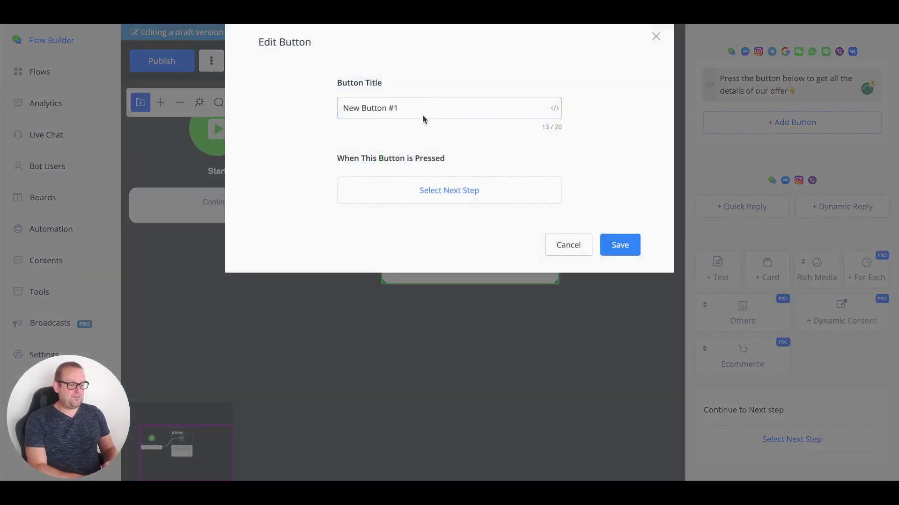
pyautogui.tripleClick(423, 107)
pyautogui.write('Get')
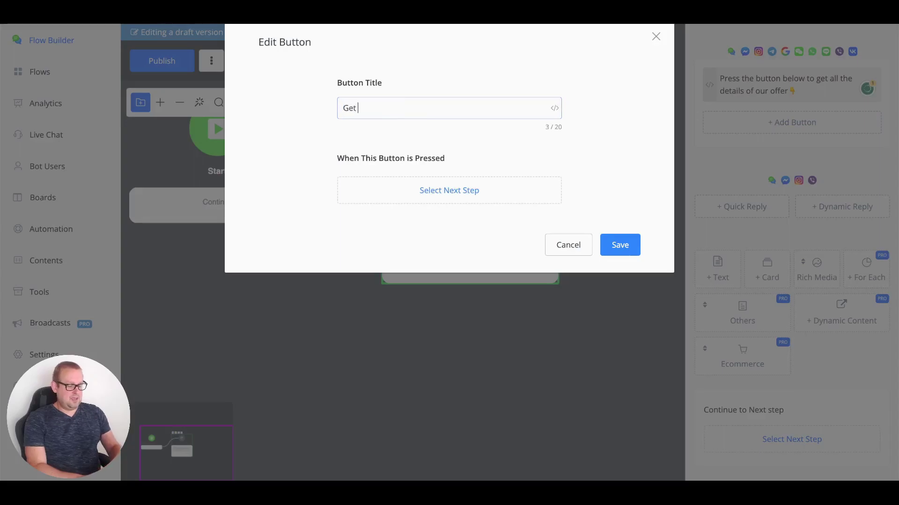
pyautogui.write(' details')
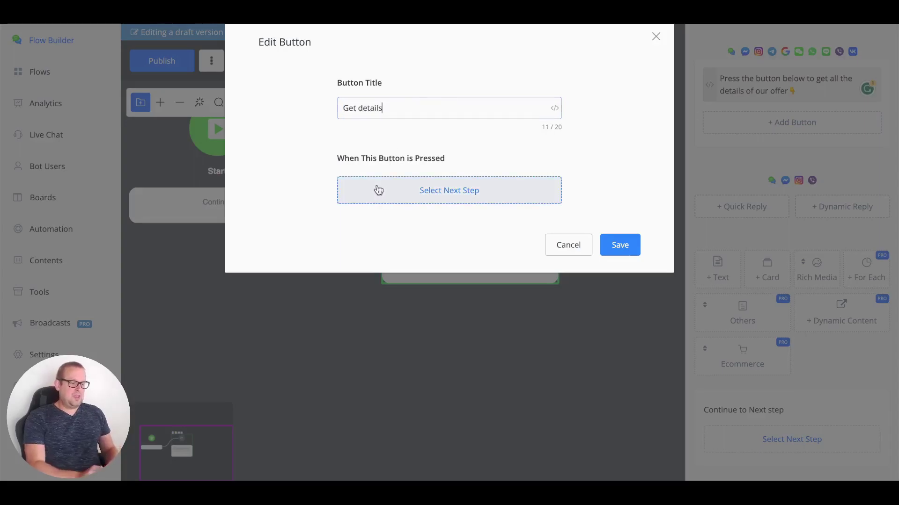
pyautogui.click(372, 196)
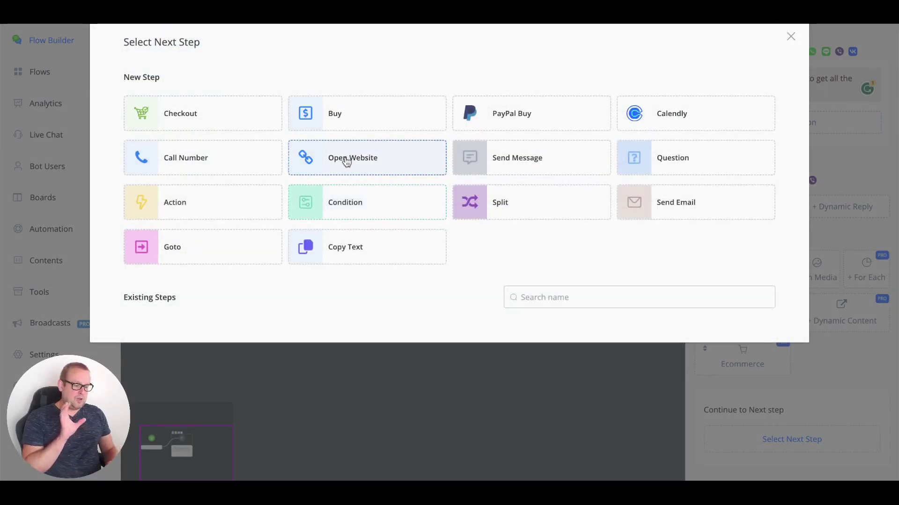
pyautogui.click(346, 162)
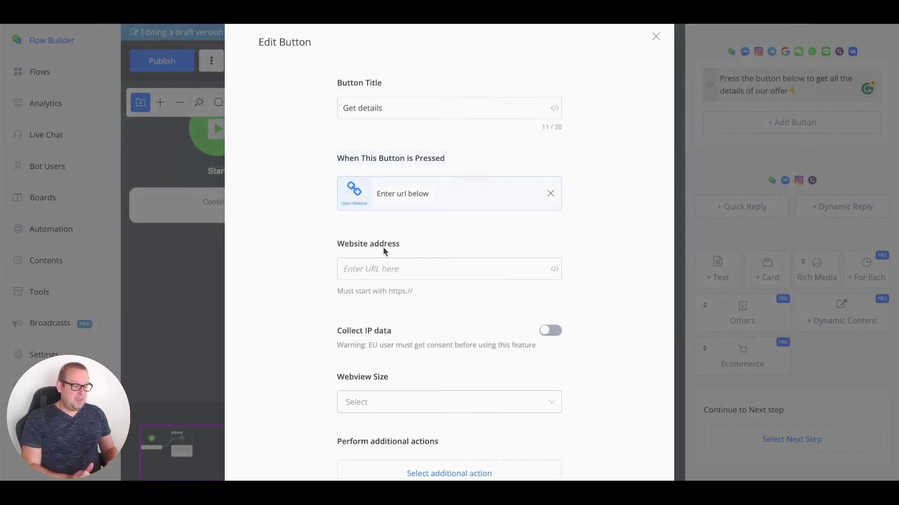
pyautogui.click(381, 268)
pyautogui.write('https')
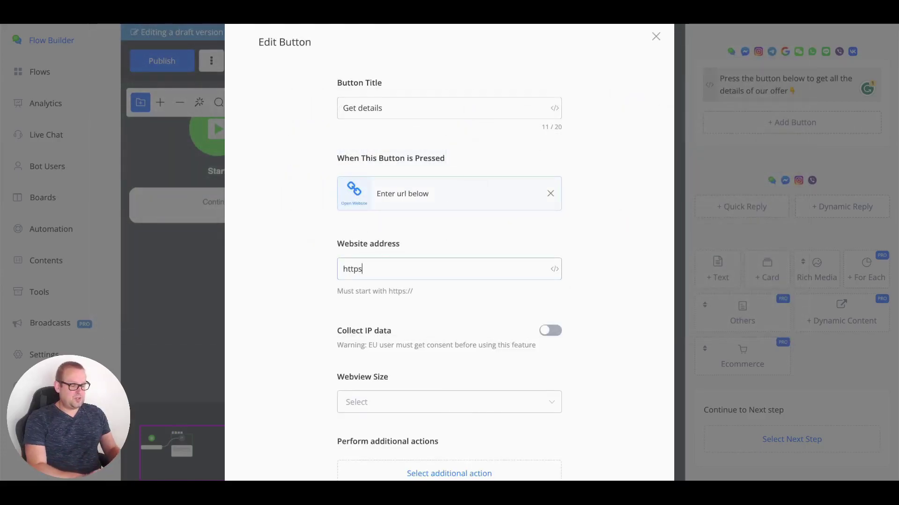
pyautogui.write('://')
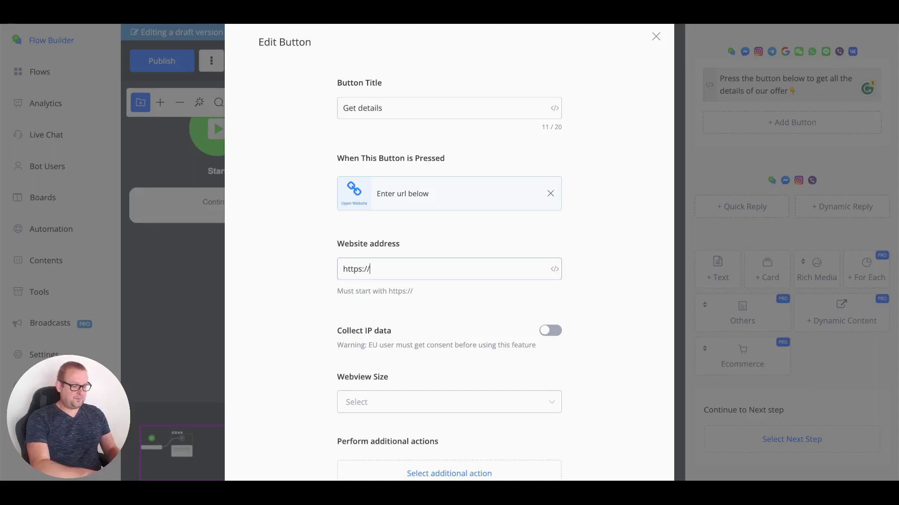
pyautogui.write('uchat.au')
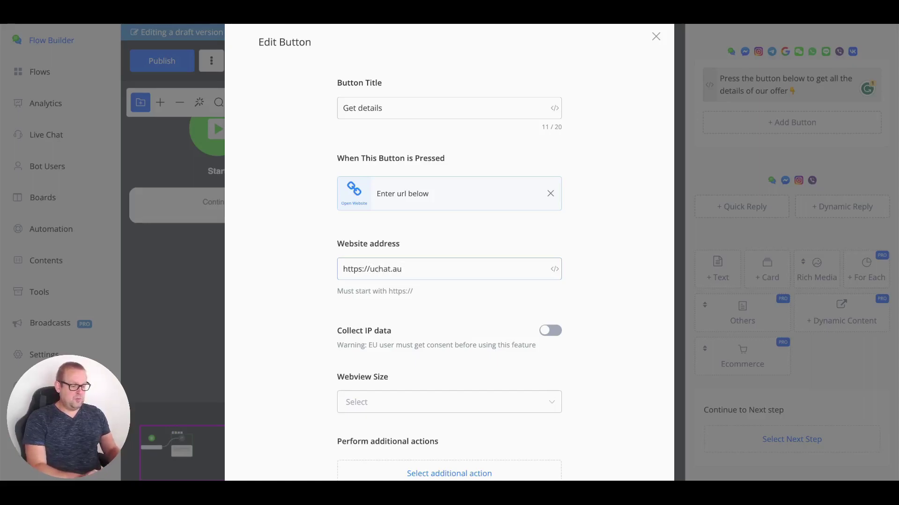
pyautogui.hotkey('ctrl', 'a')
pyautogui.hotkey('ctrl', 'c')
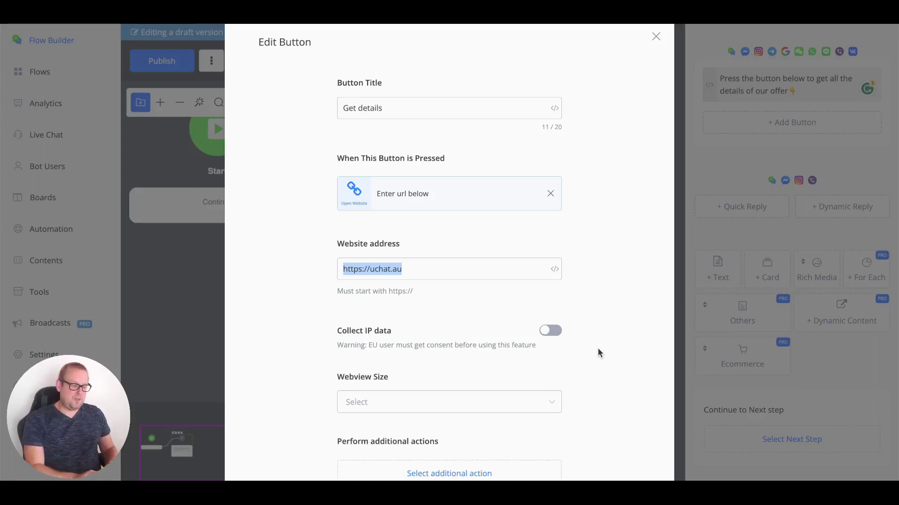
pyautogui.scroll(-3, 594, 352)
pyautogui.click(619, 434)
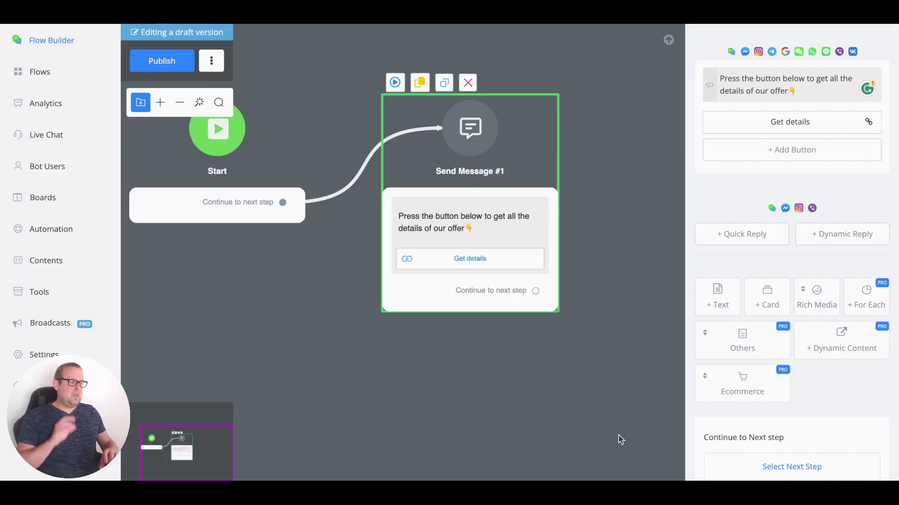
pyautogui.click(763, 123)
# Give the Get details button a new Action step as its additional action
pyautogui.scroll(-3, 434, 361)
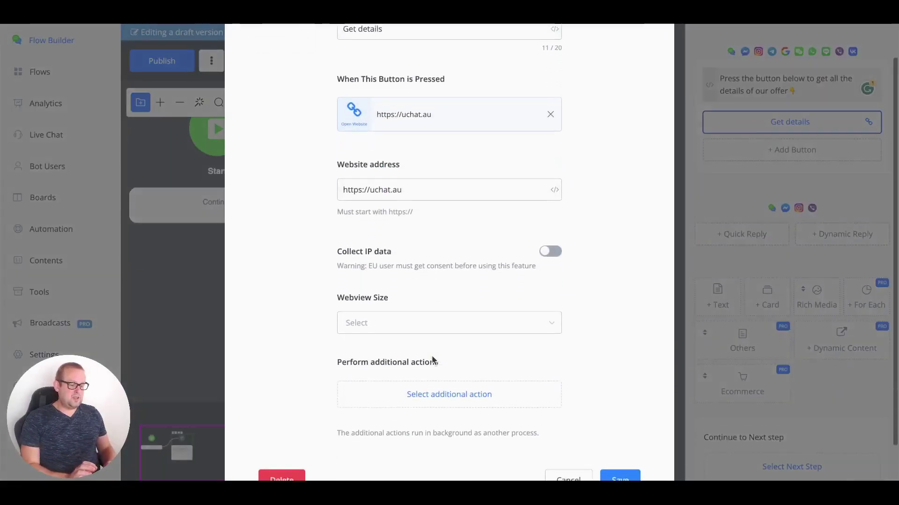
pyautogui.click(414, 393)
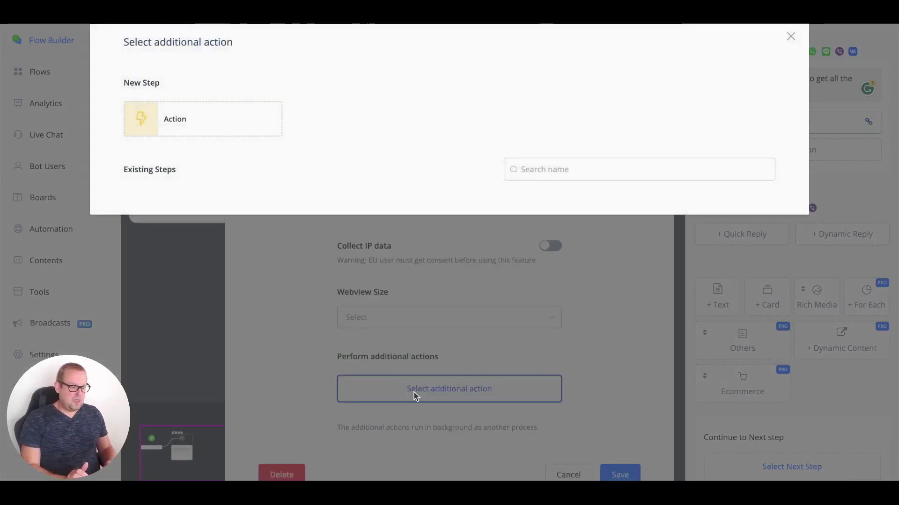
pyautogui.click(185, 138)
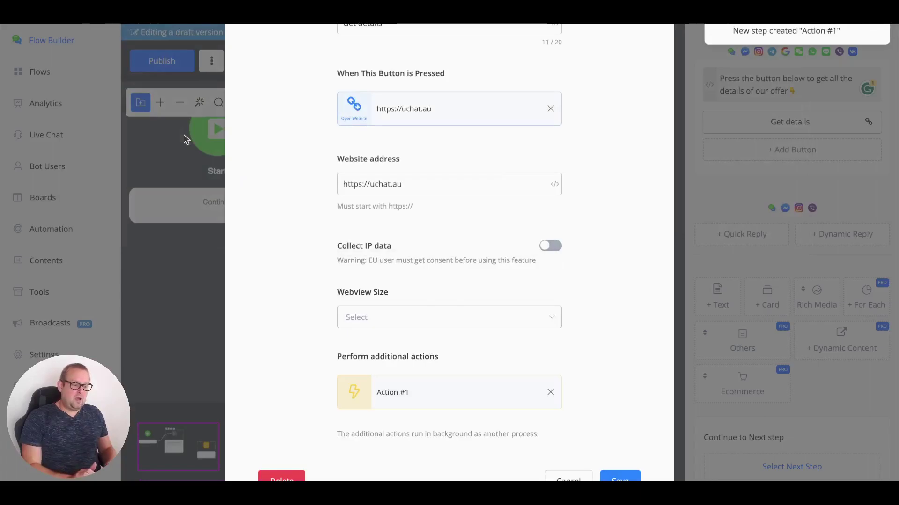
pyautogui.click(620, 478)
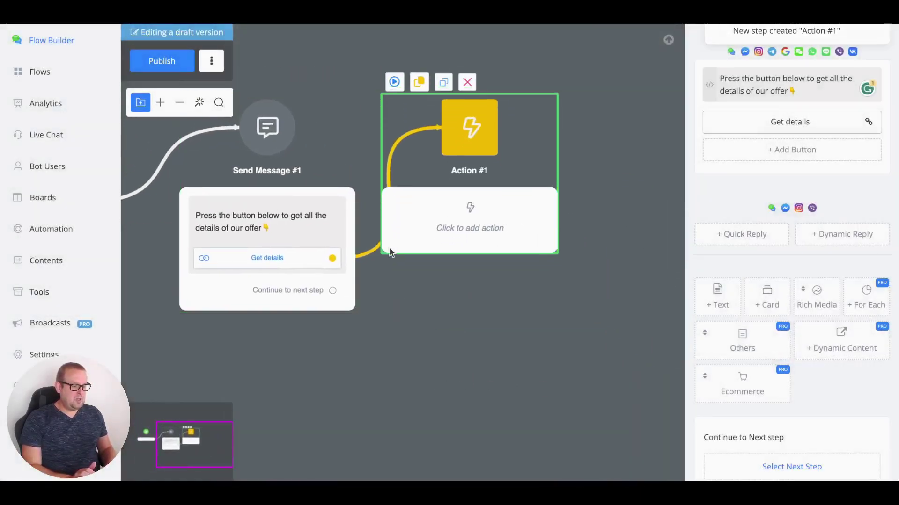
pyautogui.click(446, 227)
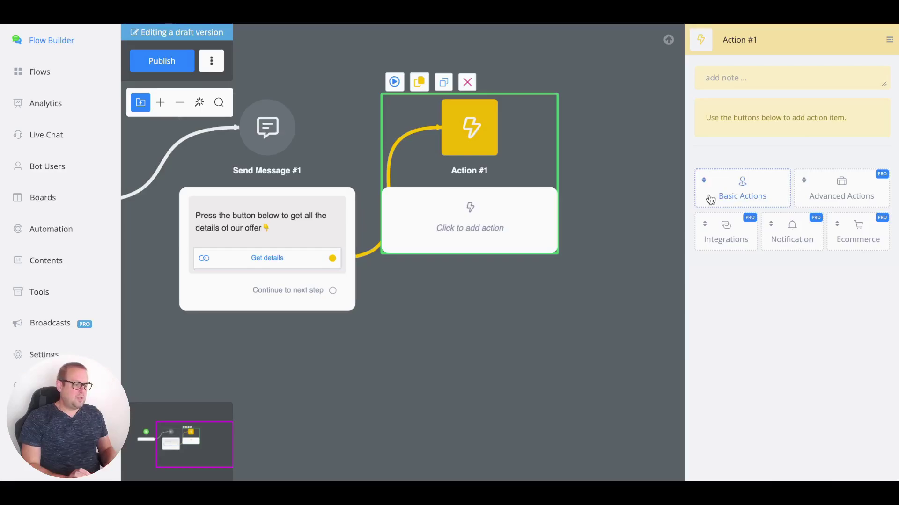
pyautogui.click(820, 197)
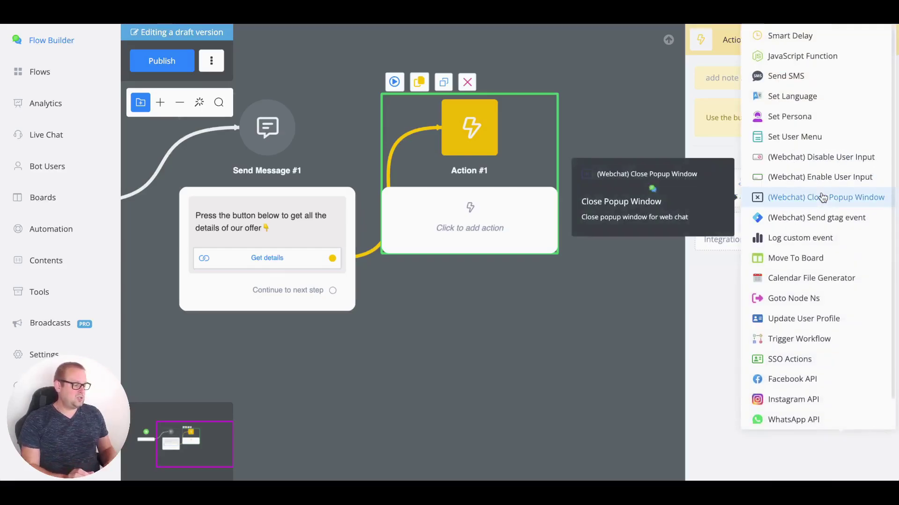
pyautogui.click(771, 239)
pyautogui.click(749, 224)
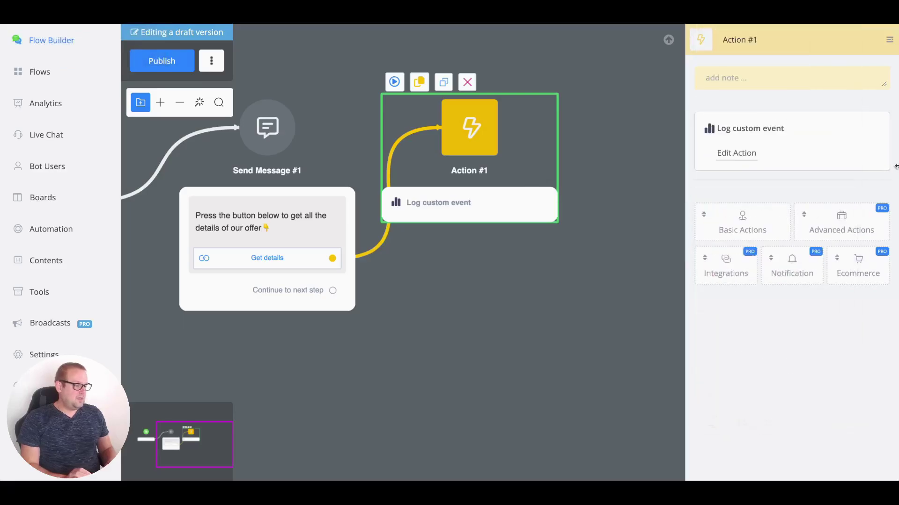
pyautogui.click(728, 154)
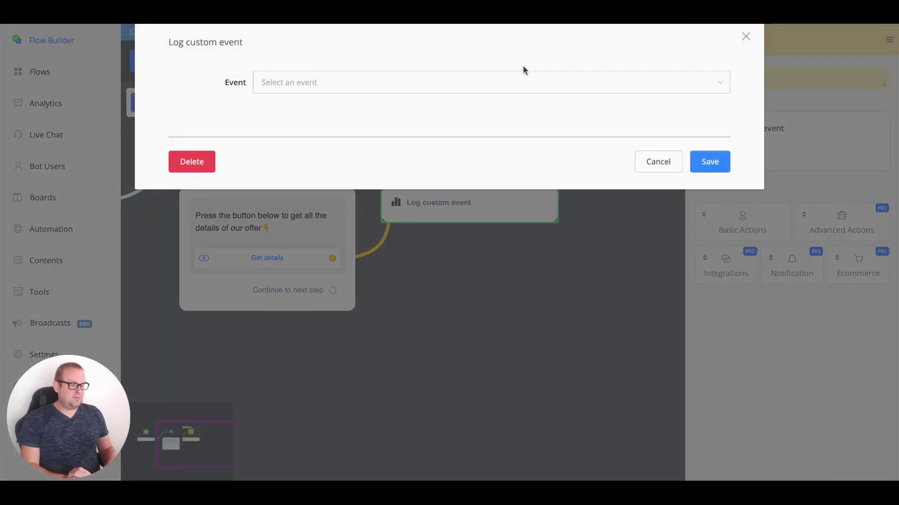
pyautogui.click(514, 83)
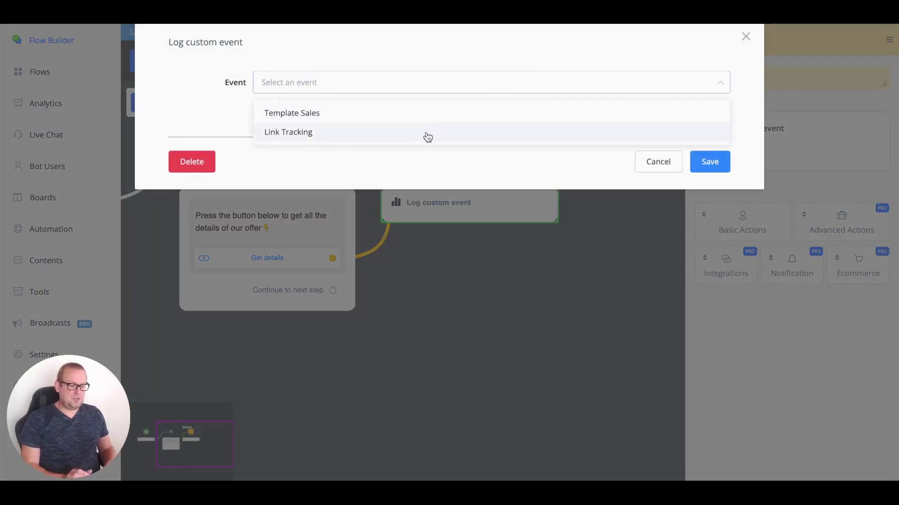
pyautogui.click(426, 135)
pyautogui.click(413, 131)
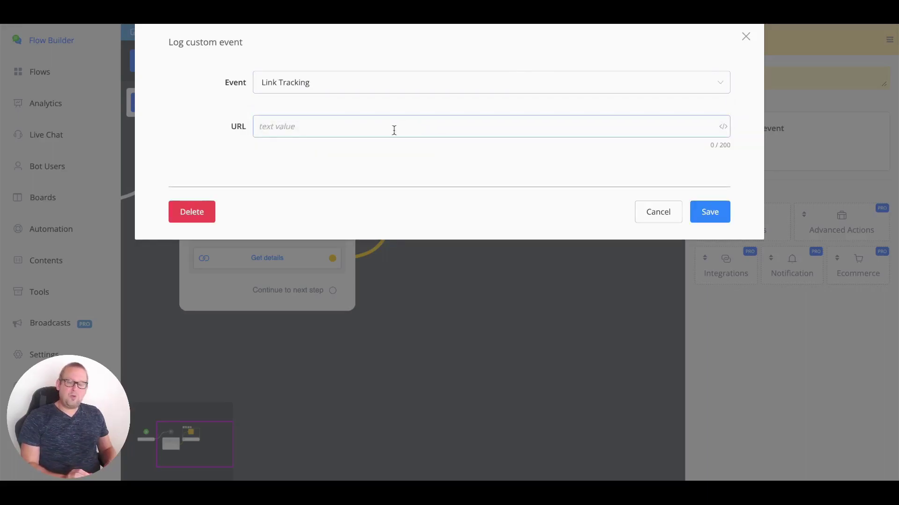
pyautogui.hotkey('ctrl', 'v')
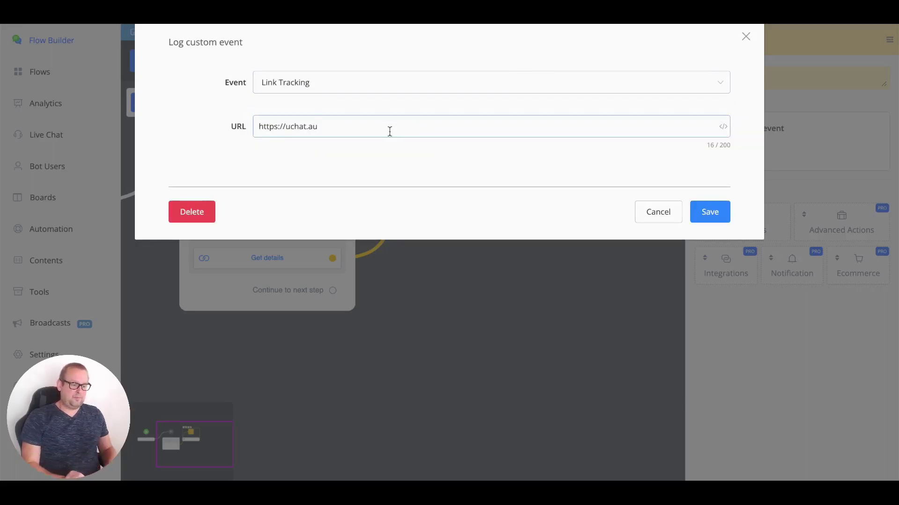
pyautogui.click(706, 212)
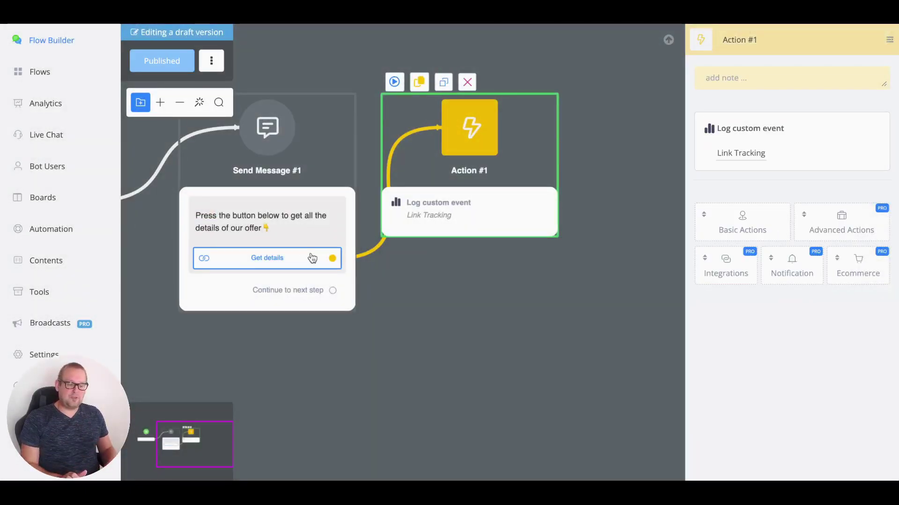
# Recheck the Log custom event URL value and save the settings
pyautogui.click(745, 162)
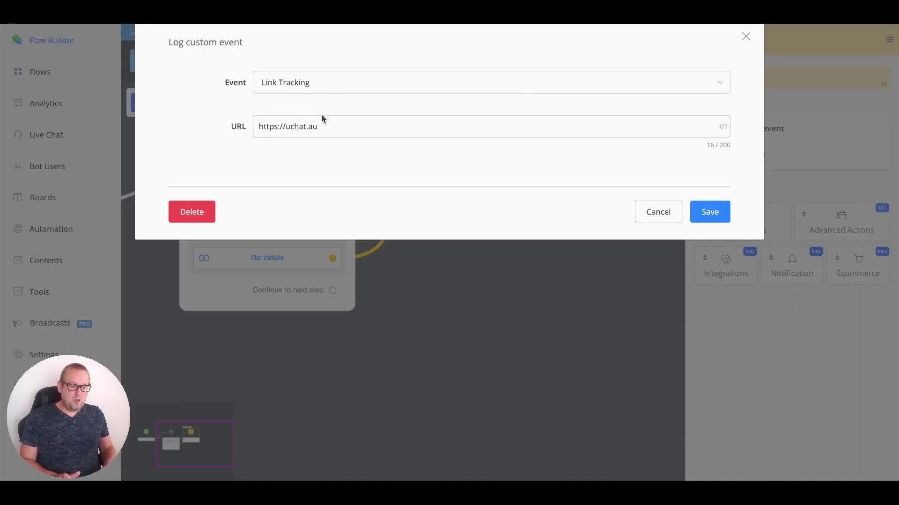
pyautogui.moveTo(352, 129); pyautogui.dragTo(257, 128)
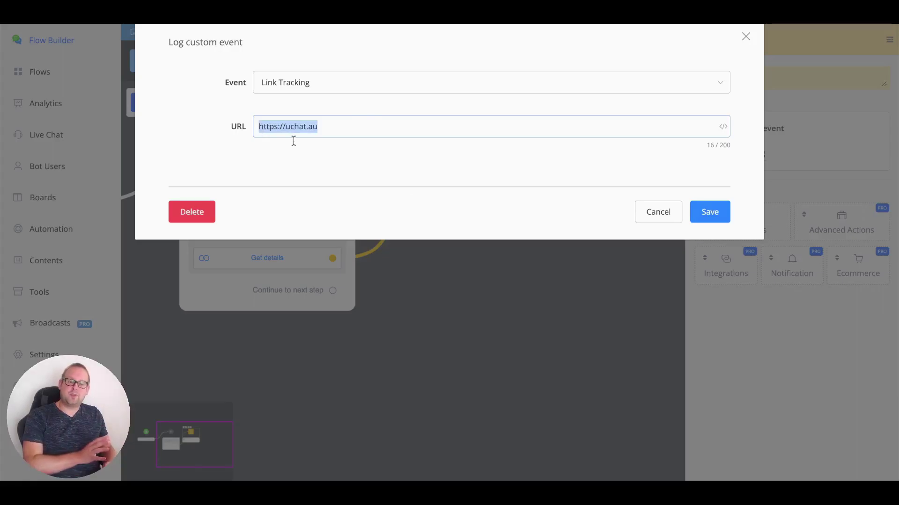
pyautogui.click(707, 216)
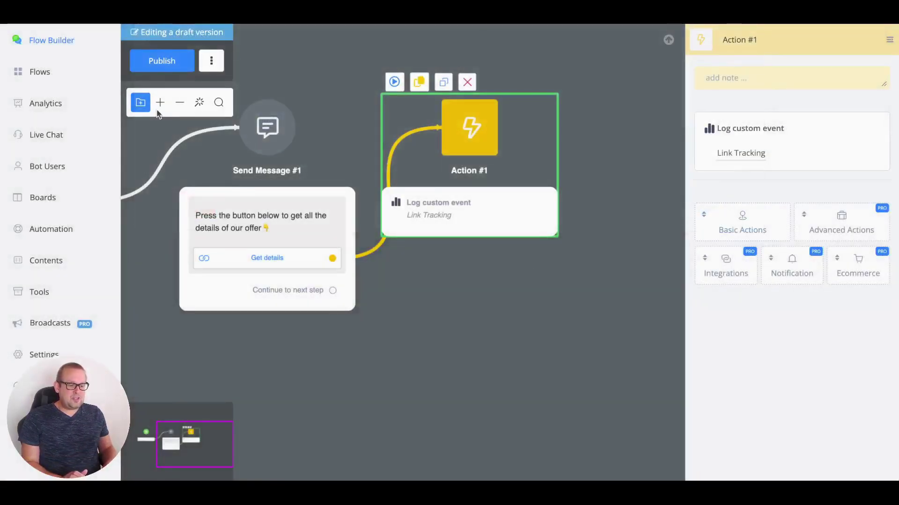
# Publish the flow and preview it in a popup chat
pyautogui.click(171, 61)
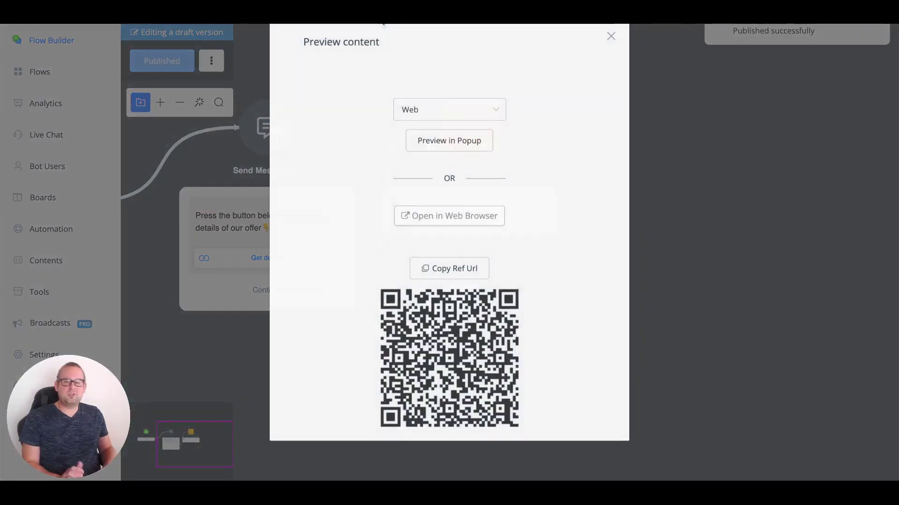
pyautogui.click(382, 24)
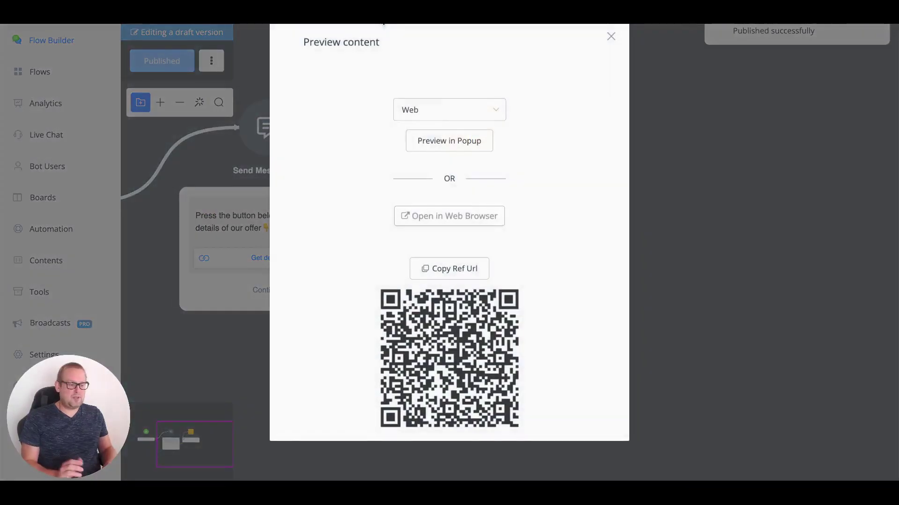
pyautogui.click(444, 135)
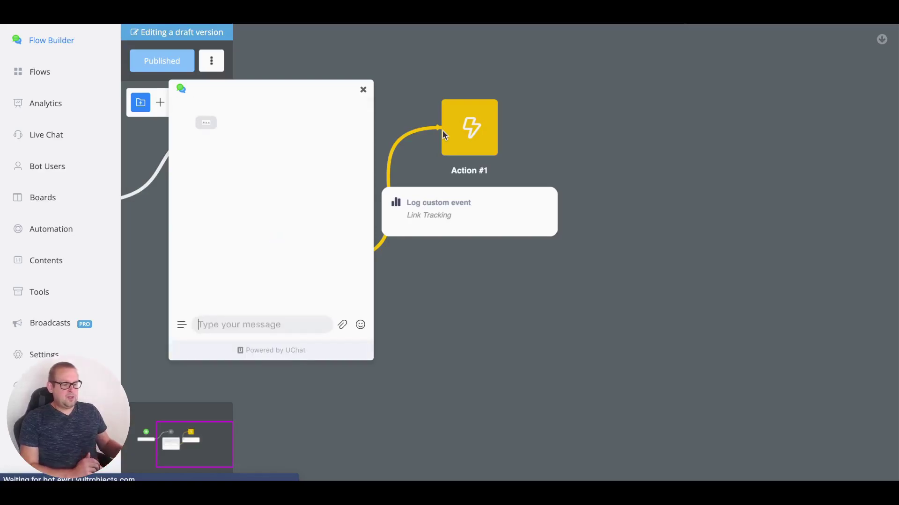
# Press Get details in the test chat, close the preview, and go to Analytics
pyautogui.scroll(5, 444, 135)
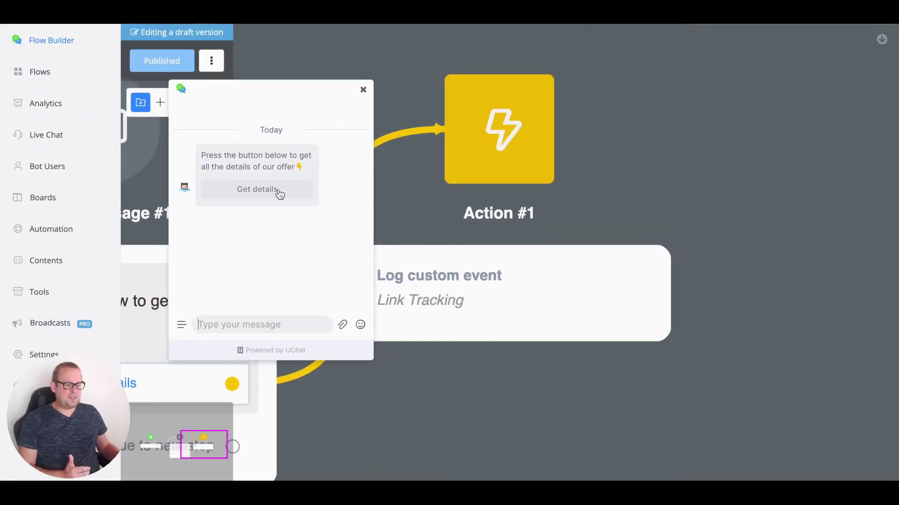
pyautogui.click(279, 192)
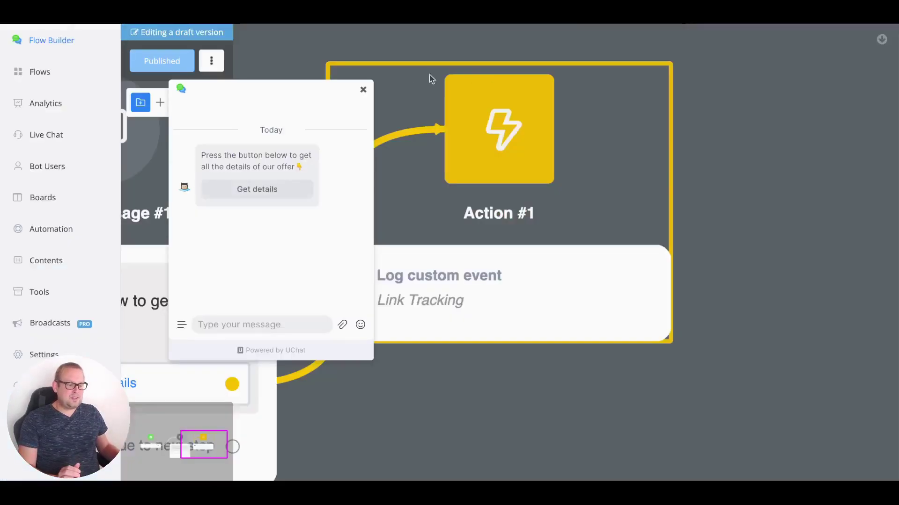
pyautogui.click(363, 90)
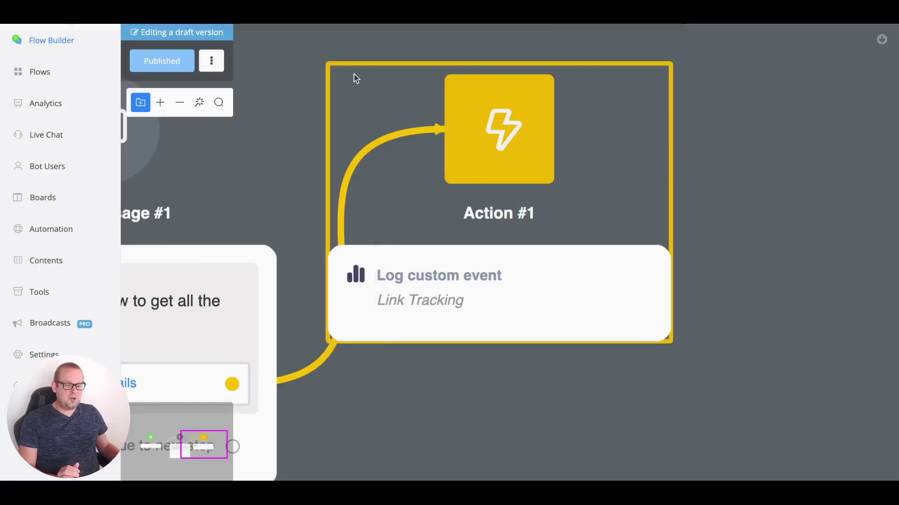
pyautogui.click(47, 110)
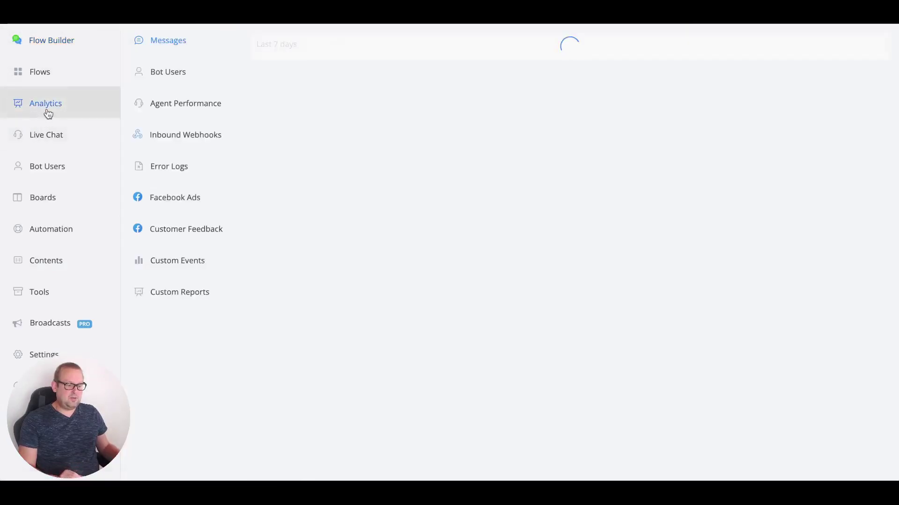
pyautogui.click(177, 266)
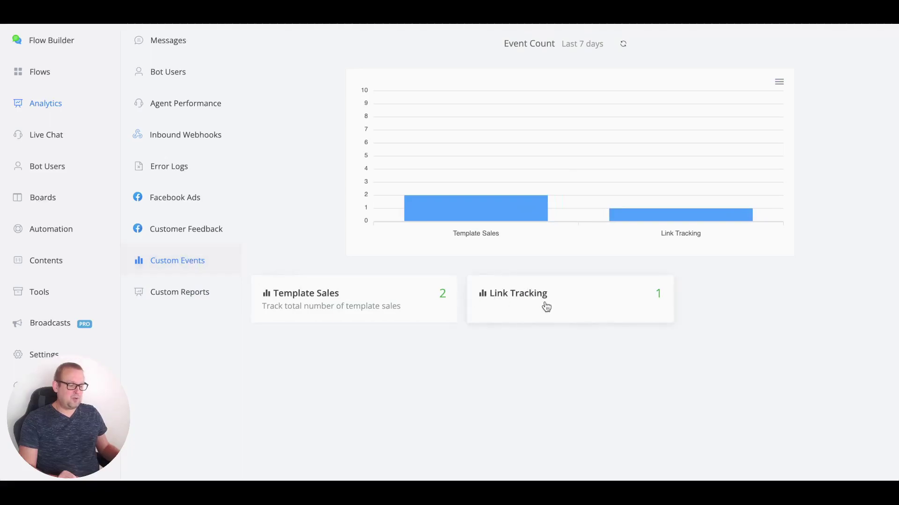
pyautogui.click(661, 303)
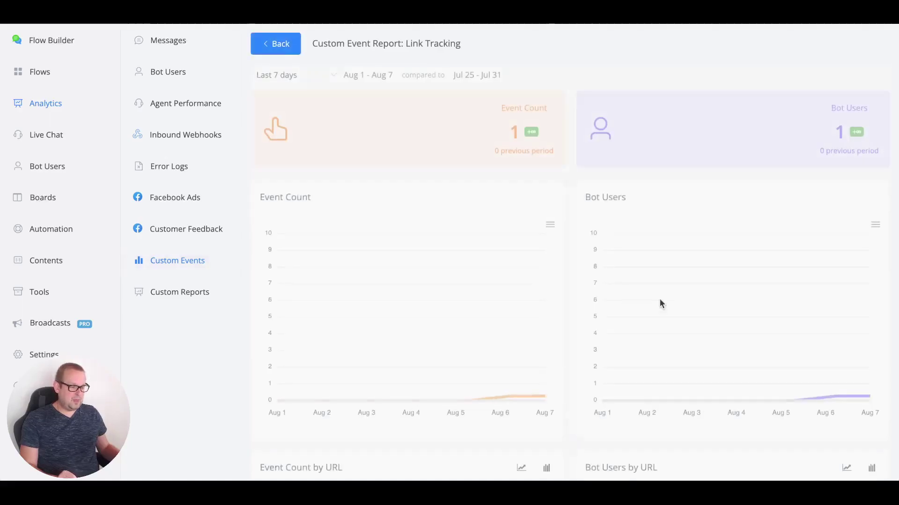
pyautogui.scroll(-3, 531, 280)
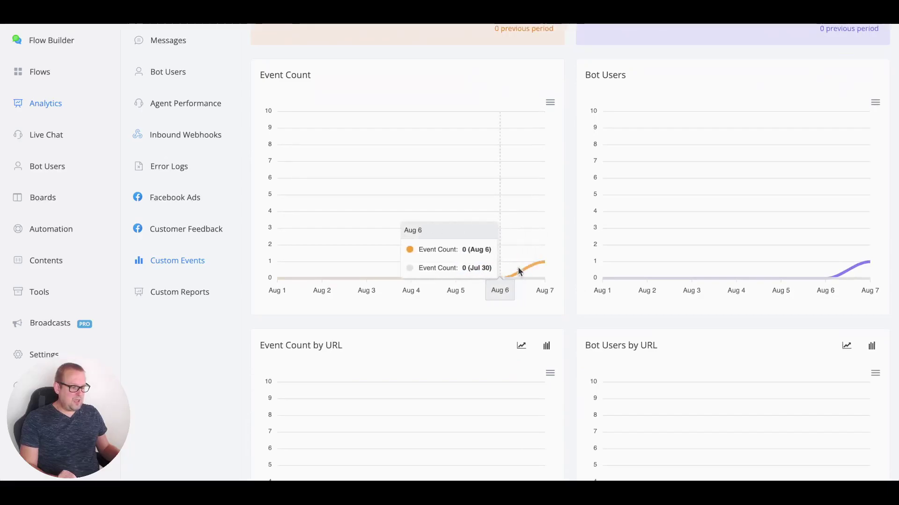
pyautogui.scroll(-8, 632, 277)
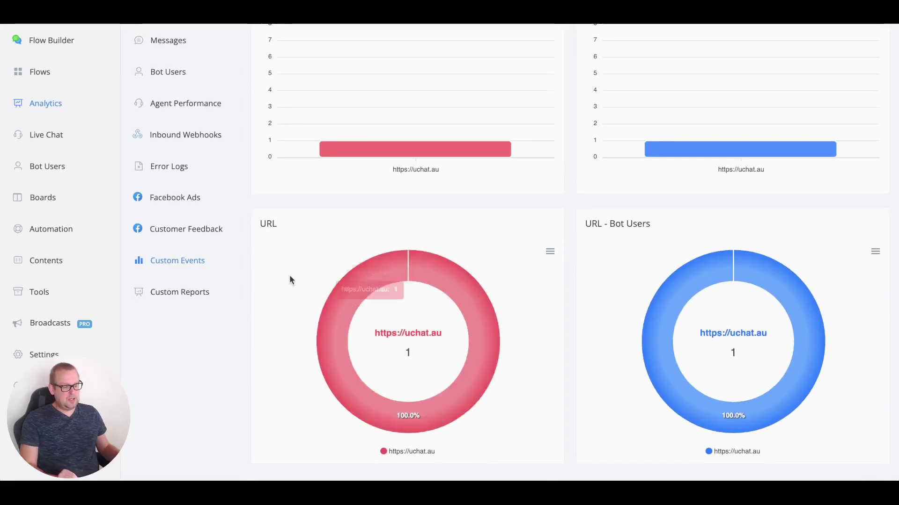
pyautogui.scroll(15, 292, 271)
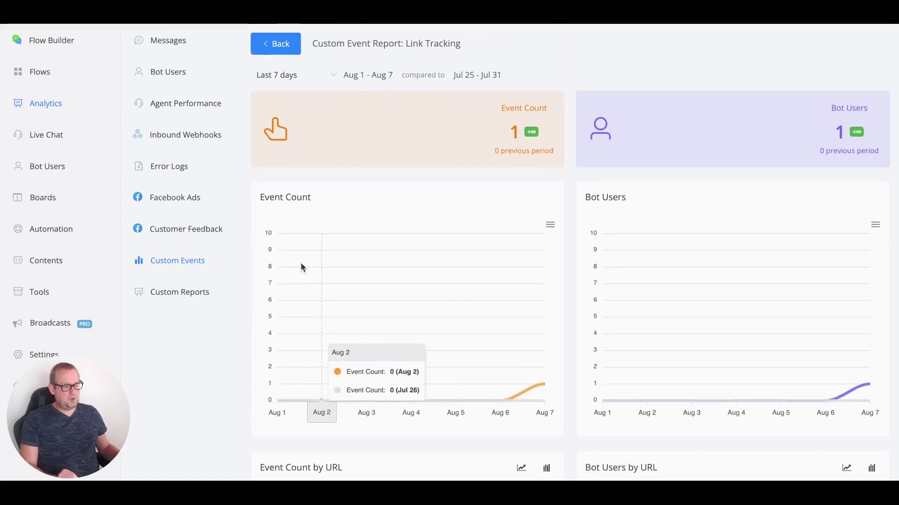
pyautogui.click(162, 294)
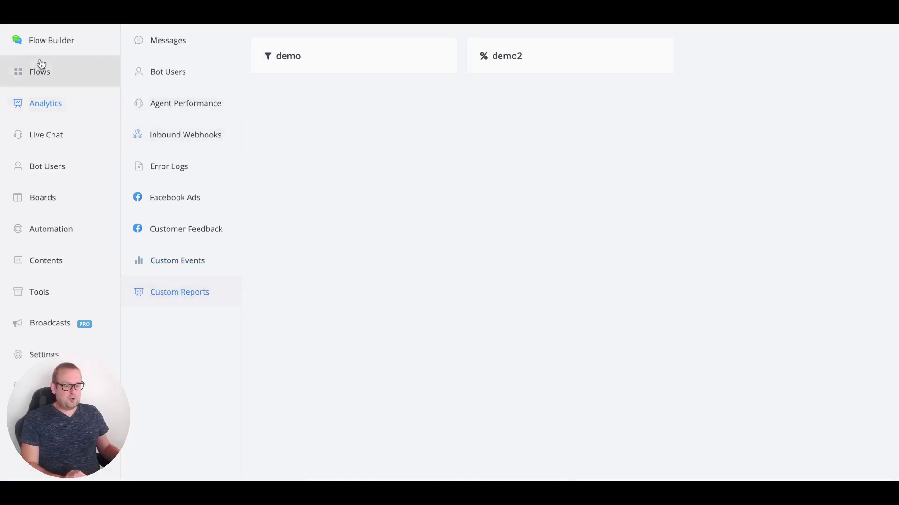
# Add a Funnel Report named 'Link tracking custom report' and save it
pyautogui.click(45, 289)
pyautogui.click(175, 227)
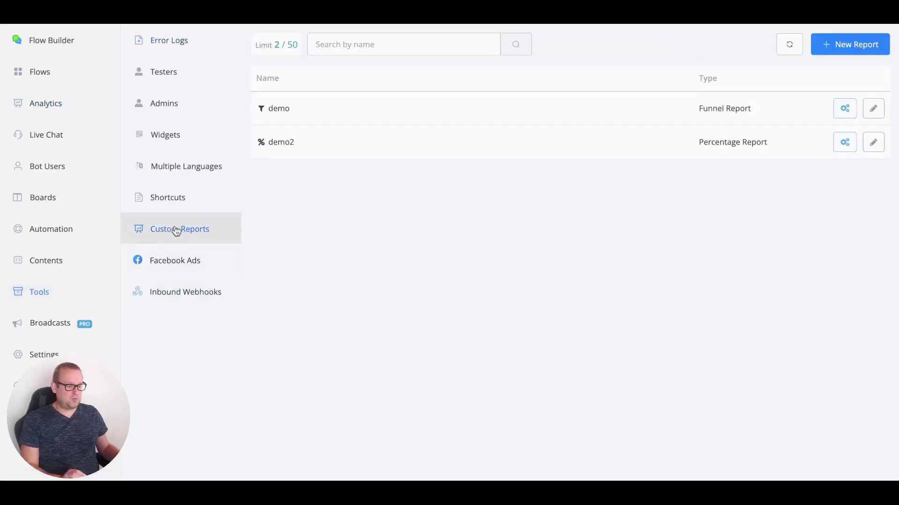
pyautogui.click(836, 45)
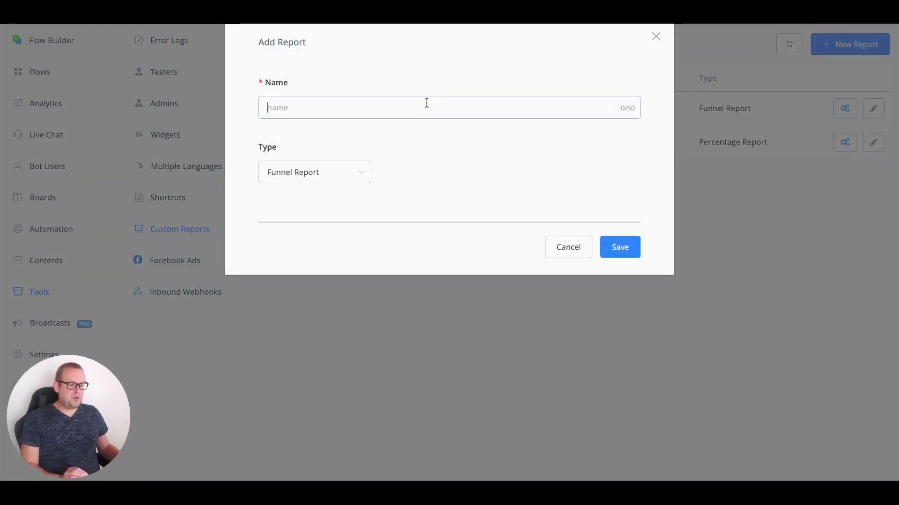
pyautogui.click(427, 103)
pyautogui.write('Link t')
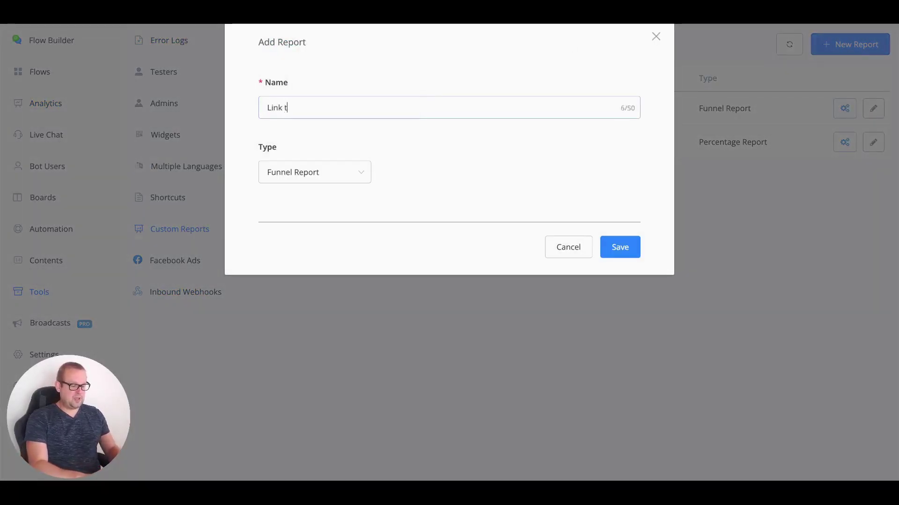
pyautogui.write('racking cur')
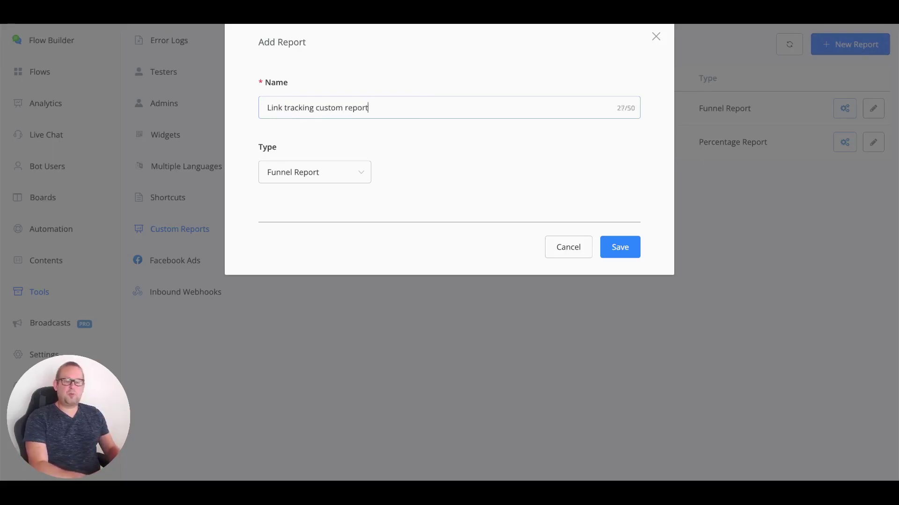
pyautogui.click(331, 171)
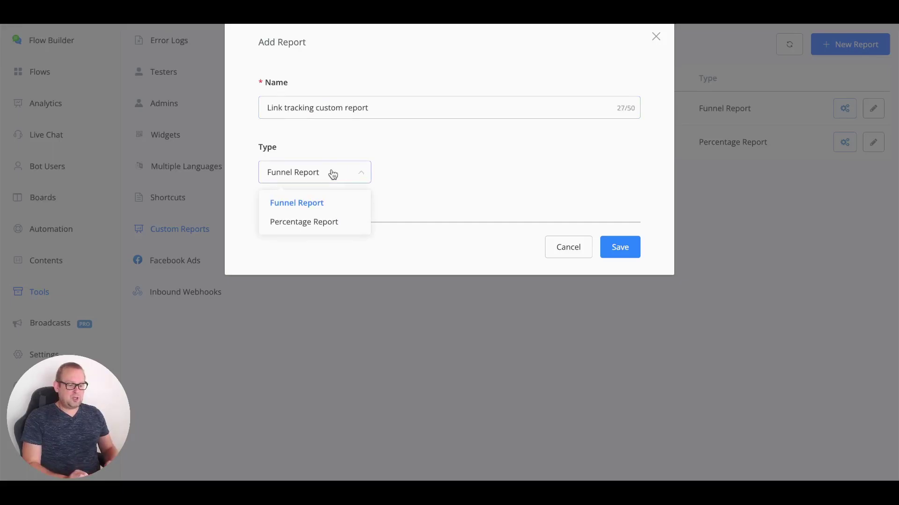
pyautogui.click(332, 174)
pyautogui.click(620, 247)
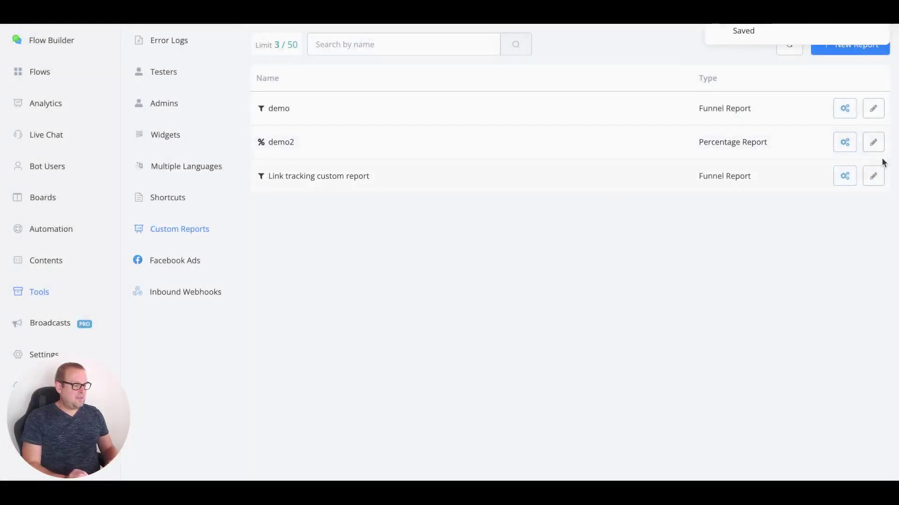
pyautogui.click(845, 177)
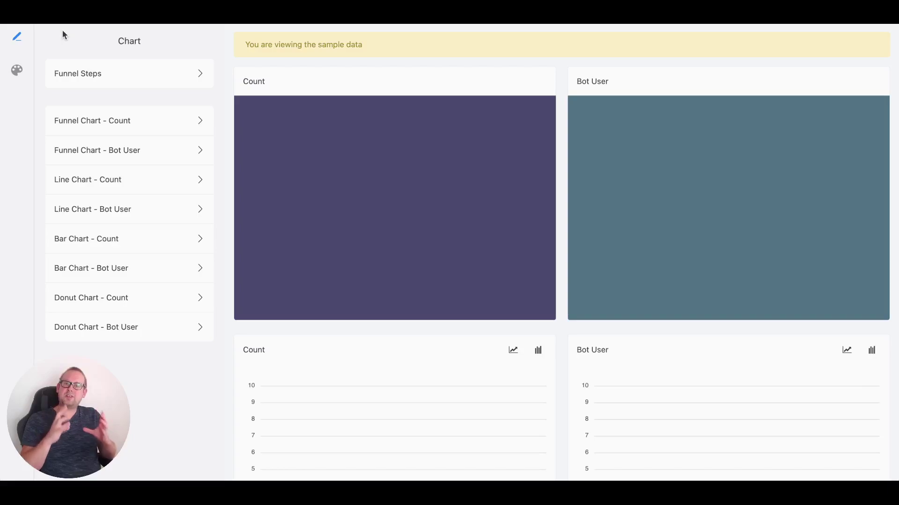
pyautogui.click(108, 78)
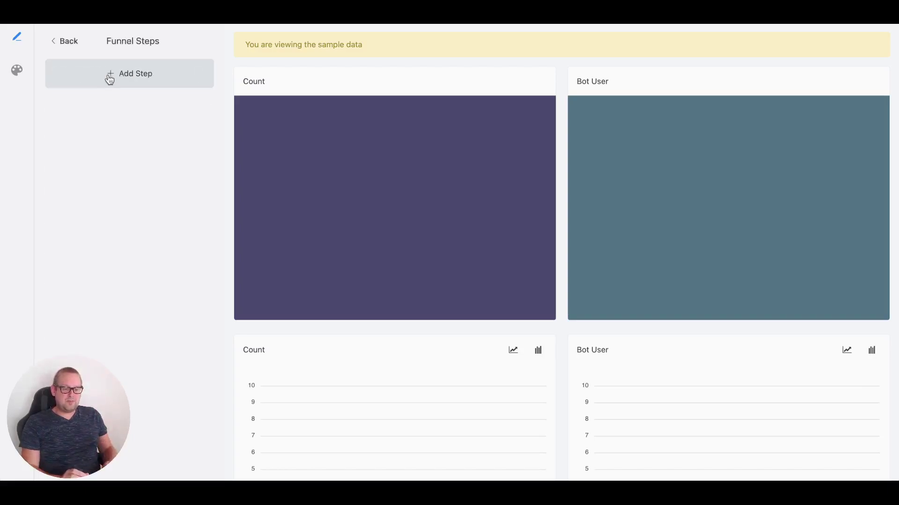
pyautogui.click(127, 77)
pyautogui.click(76, 84)
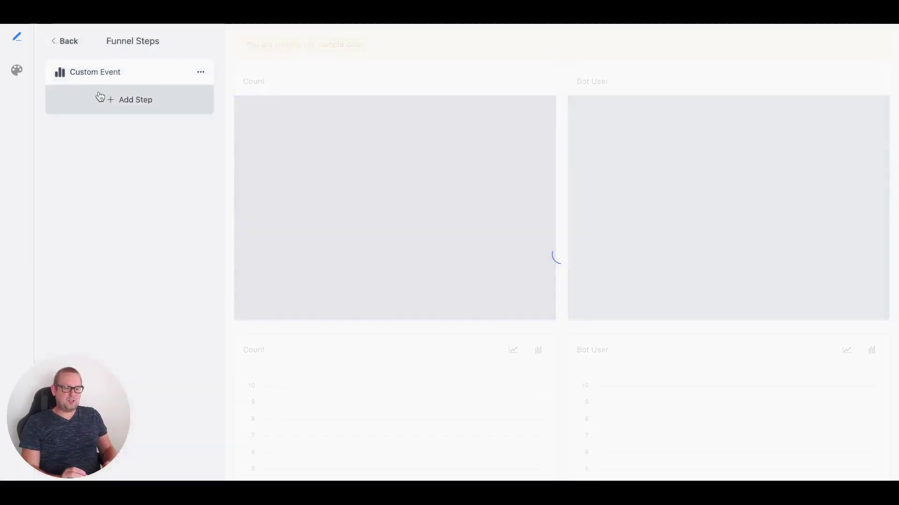
pyautogui.click(155, 74)
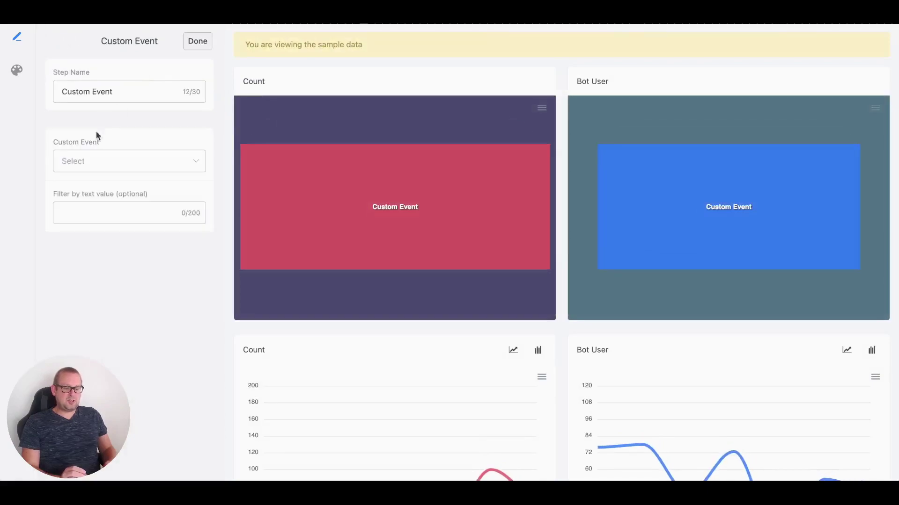
pyautogui.tripleClick(153, 93)
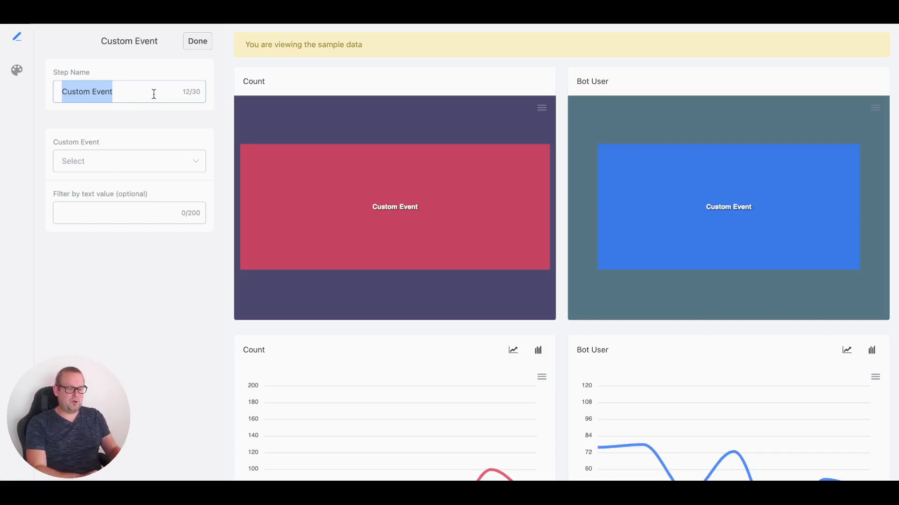
pyautogui.write('https://uchat.au')
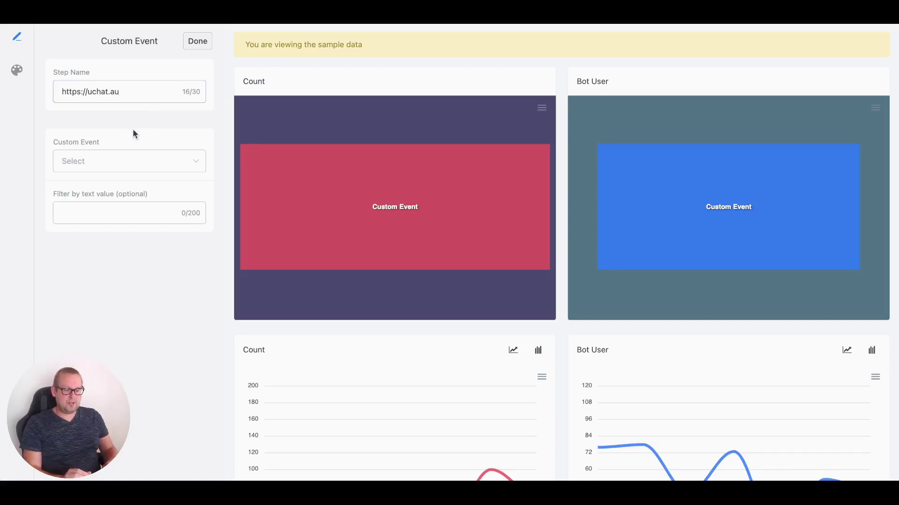
pyautogui.click(106, 168)
pyautogui.click(87, 211)
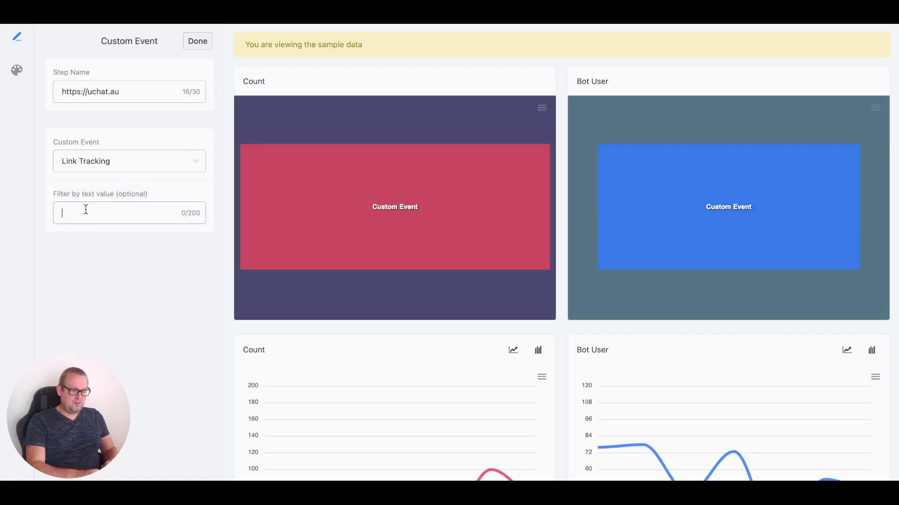
pyautogui.write('https://uchat.au')
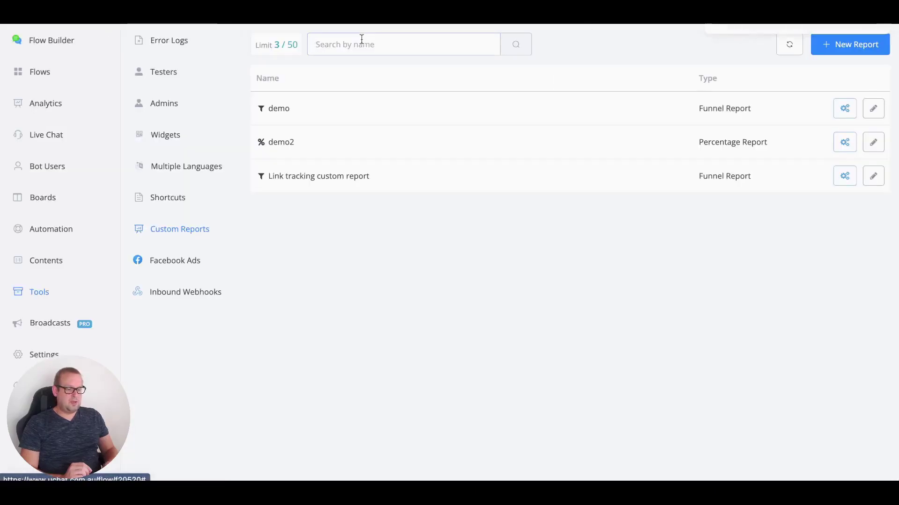
pyautogui.click(37, 116)
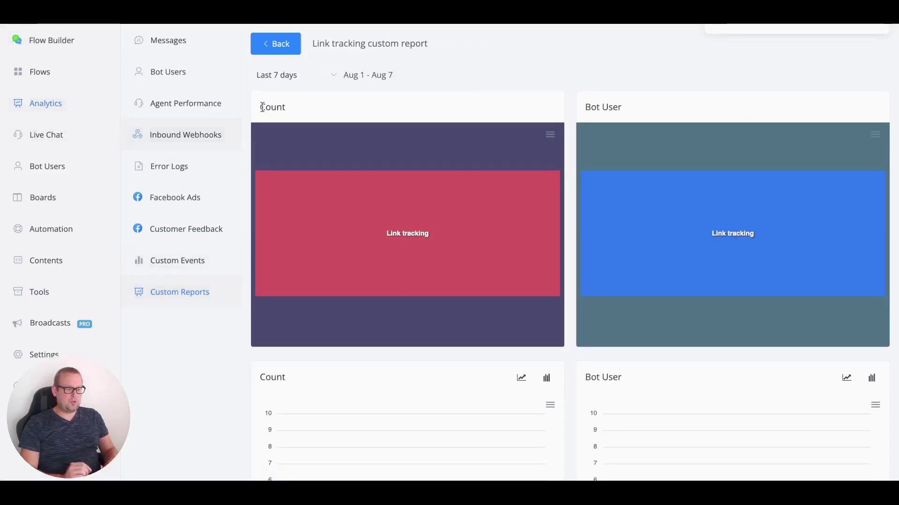
pyautogui.click(275, 45)
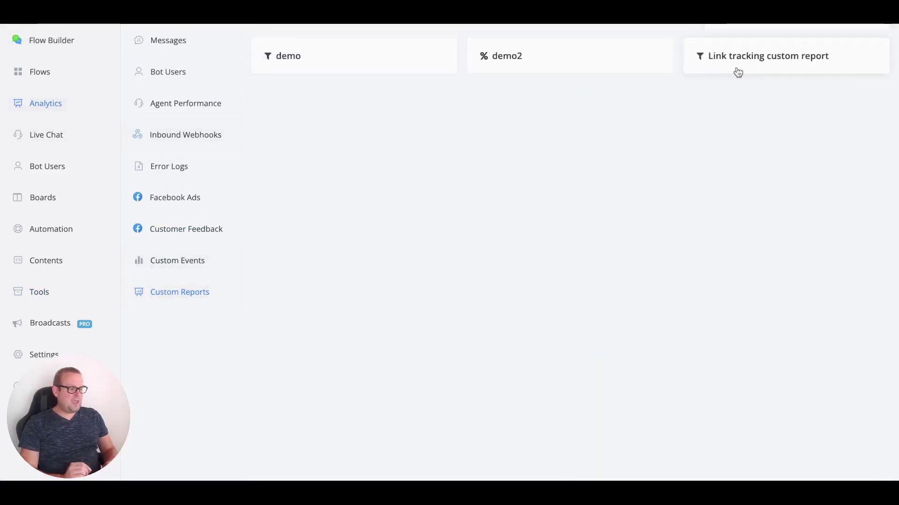
pyautogui.click(777, 62)
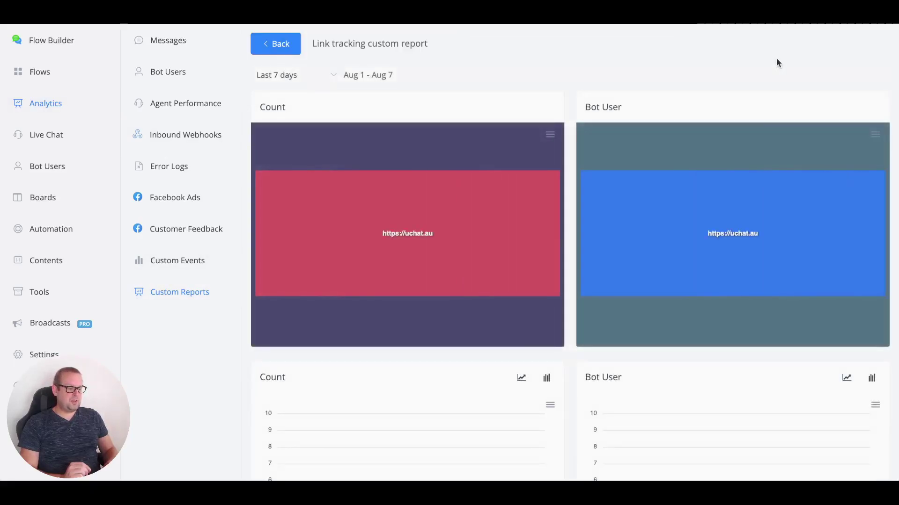
pyautogui.moveTo(640, 240)
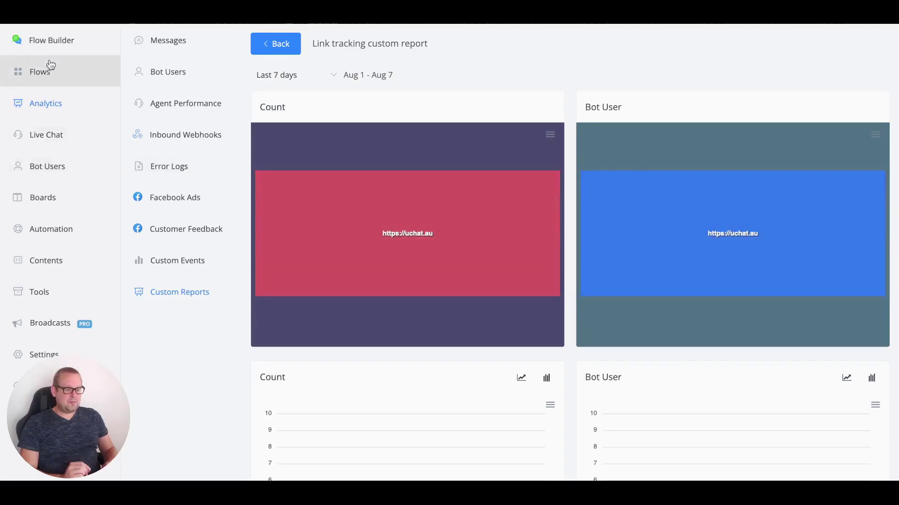
pyautogui.click(48, 42)
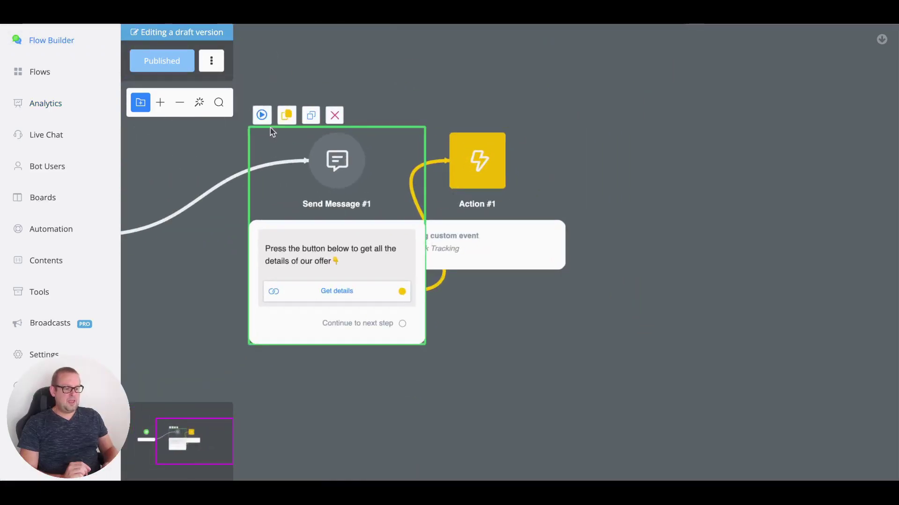
# Preview the flow in a popup, press Get details, then view the report in Analytics
pyautogui.click(261, 114)
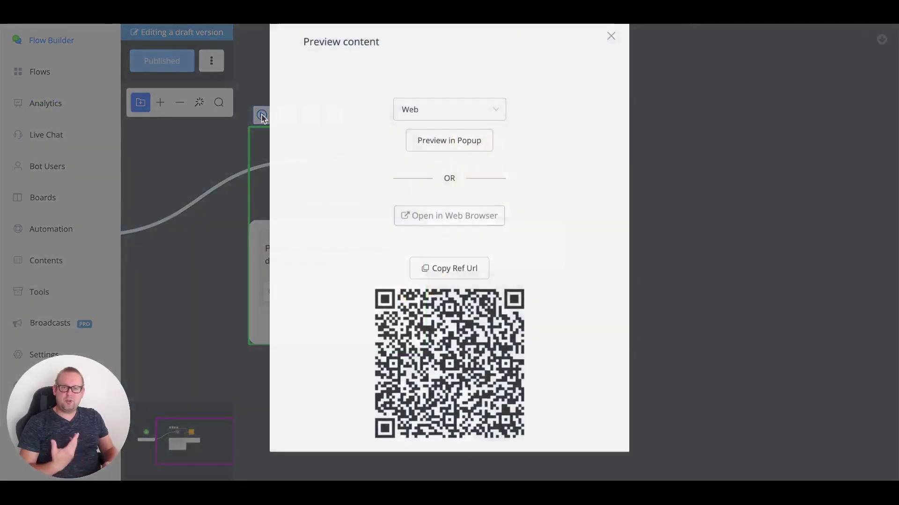
pyautogui.click(466, 143)
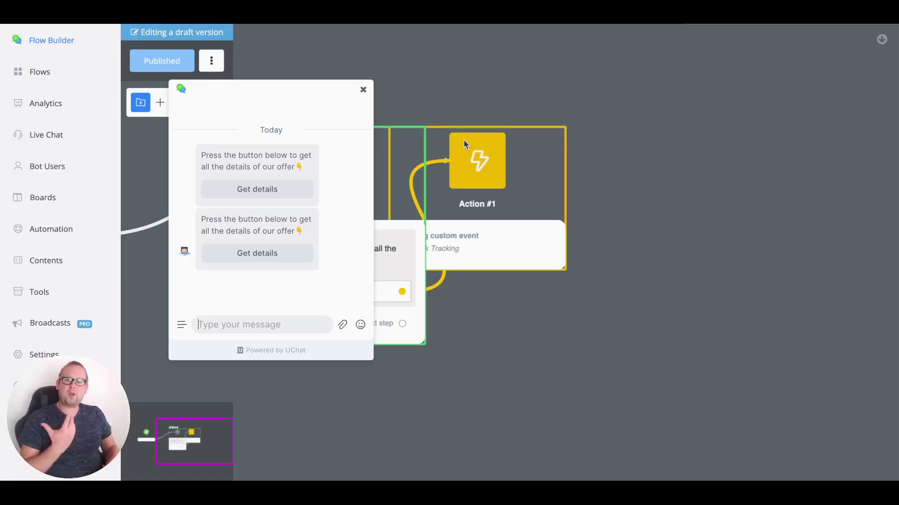
pyautogui.click(263, 255)
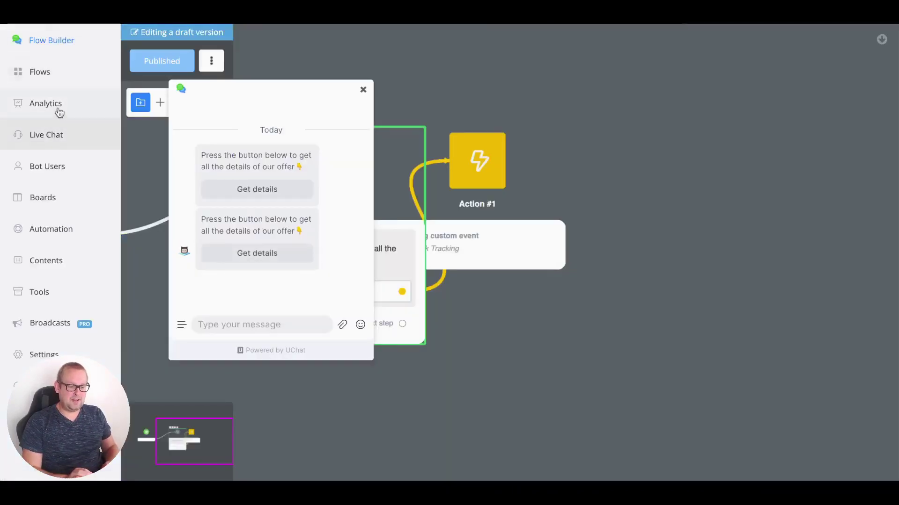
pyautogui.click(58, 112)
pyautogui.click(363, 91)
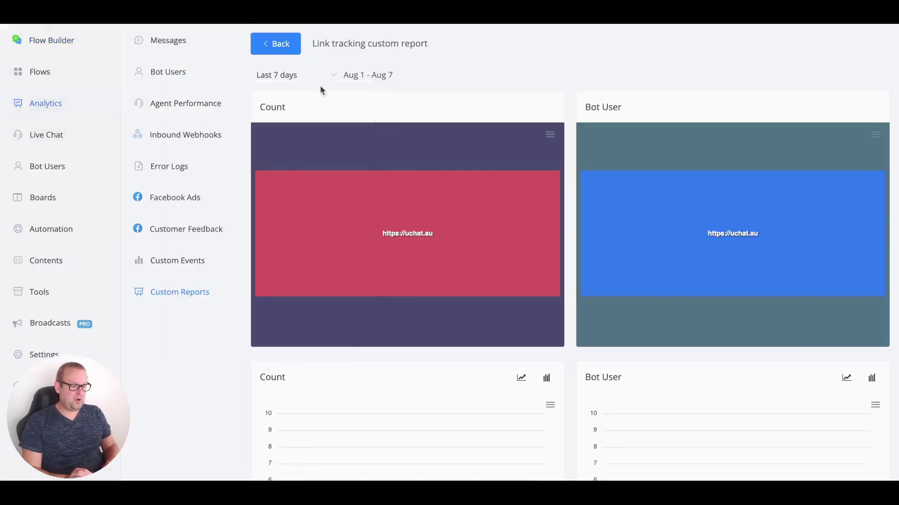
pyautogui.click(276, 44)
pyautogui.click(738, 55)
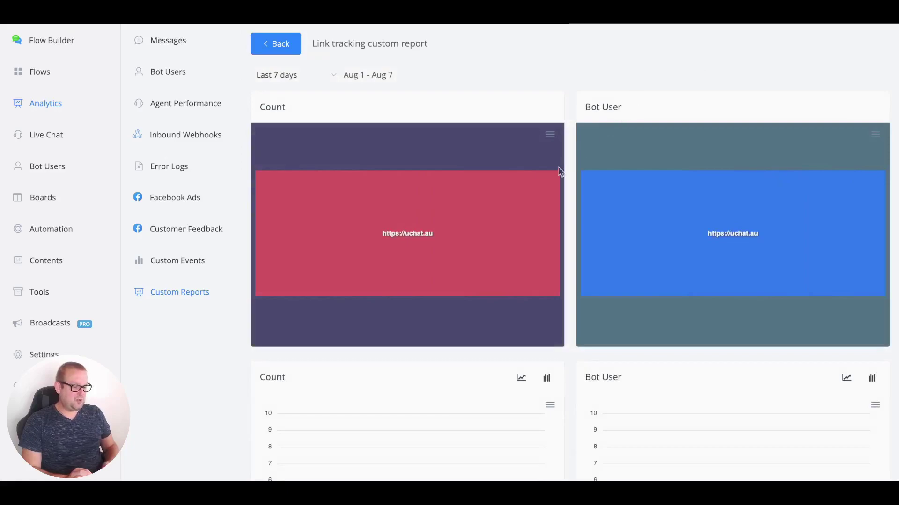
pyautogui.moveTo(508, 212)
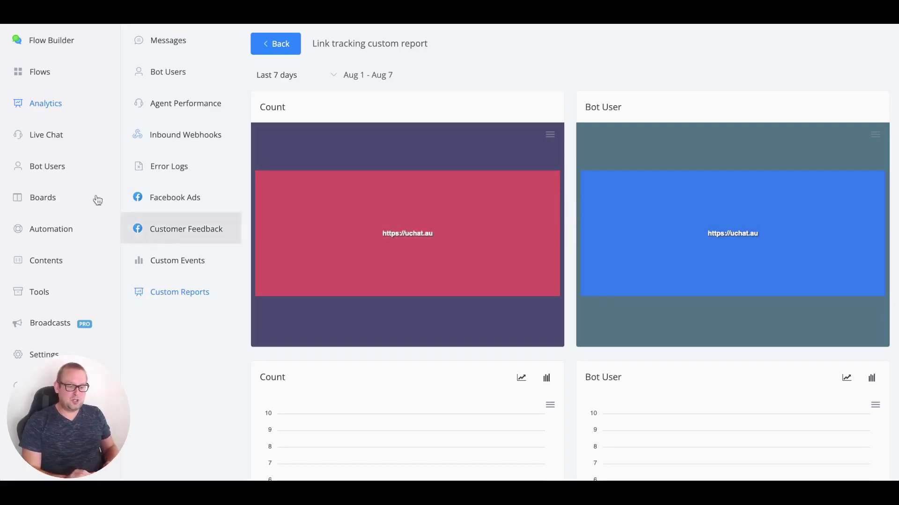
# Open the Link tracking report's Funnel Steps editor from the Custom Reports settings
pyautogui.click(57, 296)
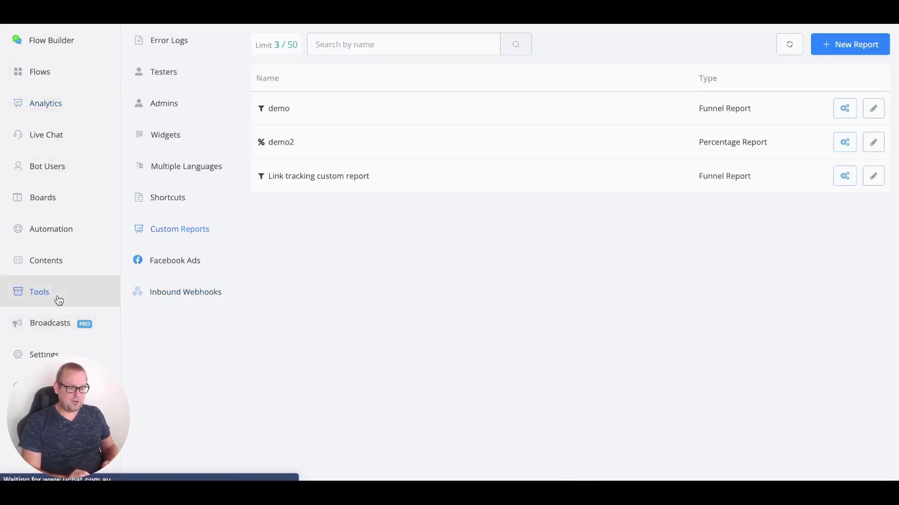
pyautogui.click(850, 178)
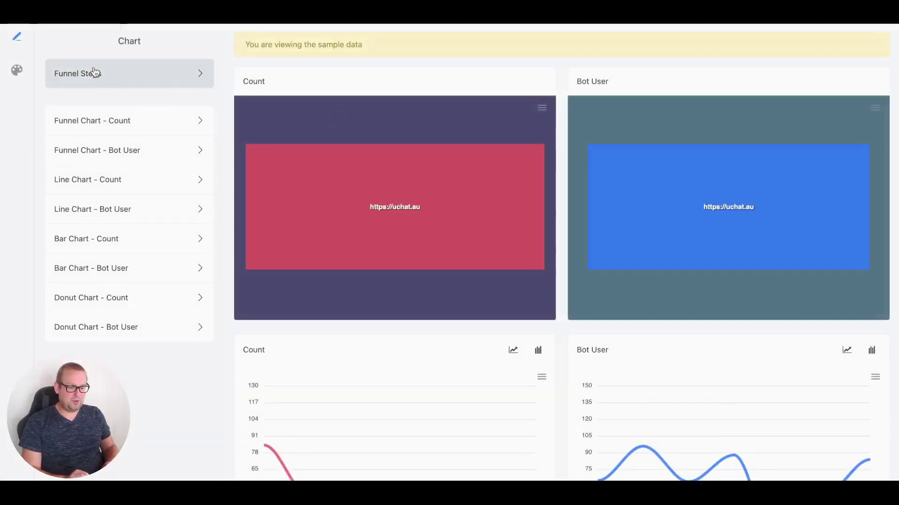
pyautogui.click(94, 73)
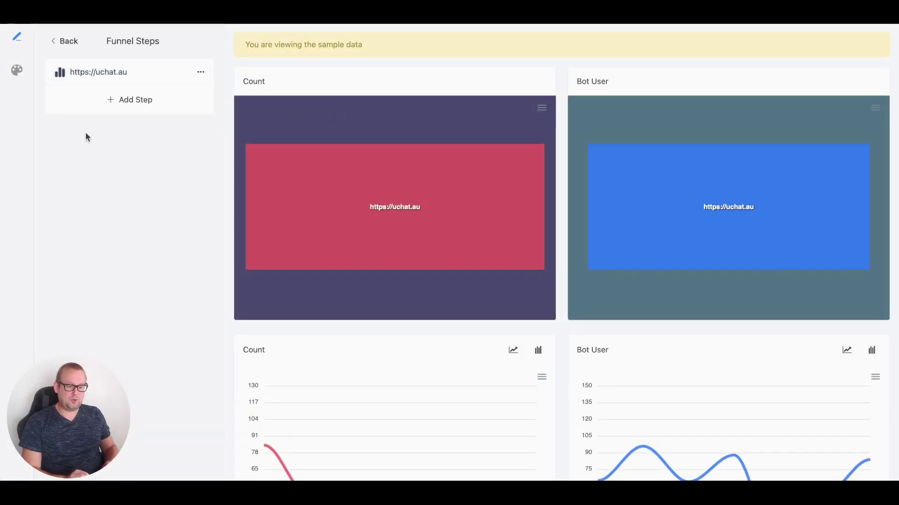
# Add a second Custom Event funnel step and select its name for replacement
pyautogui.click(119, 101)
pyautogui.click(69, 95)
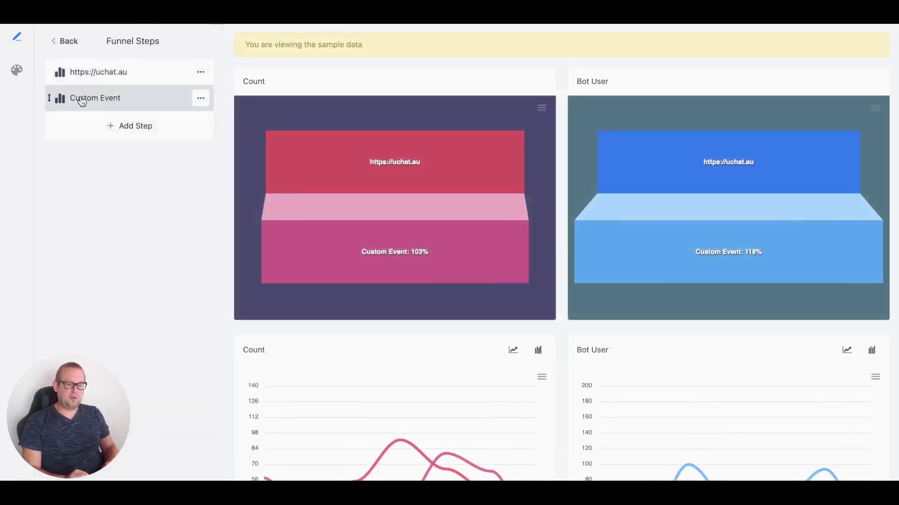
pyautogui.click(77, 97)
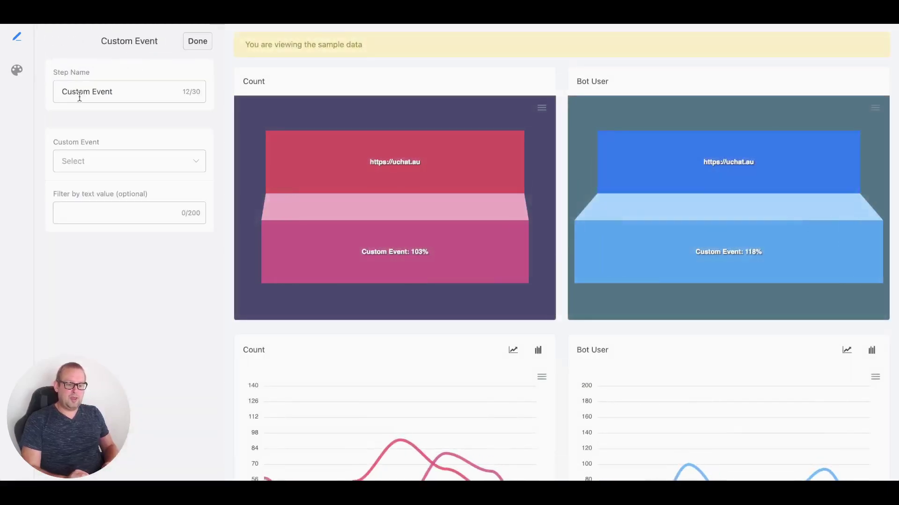
pyautogui.tripleClick(145, 94)
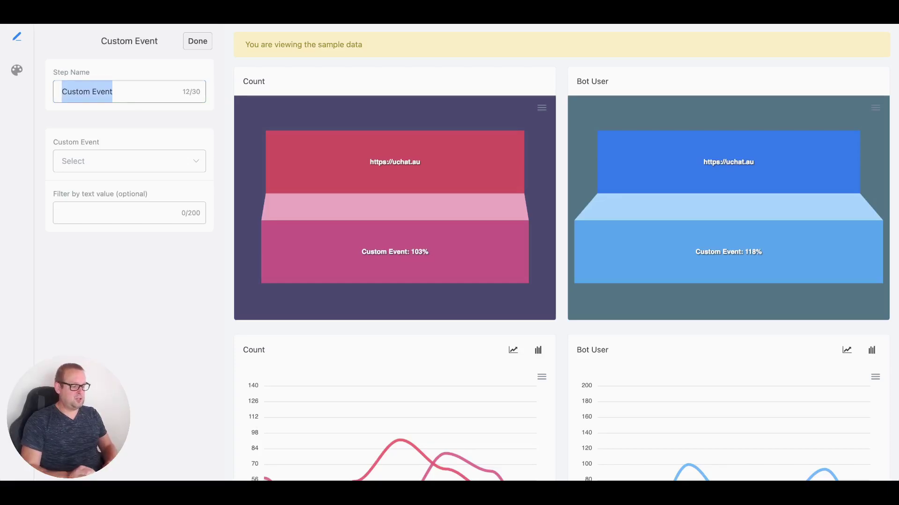
pyautogui.hotkey('ctrl', 't')
pyautogui.write('uch')
pyautogui.press('Down')
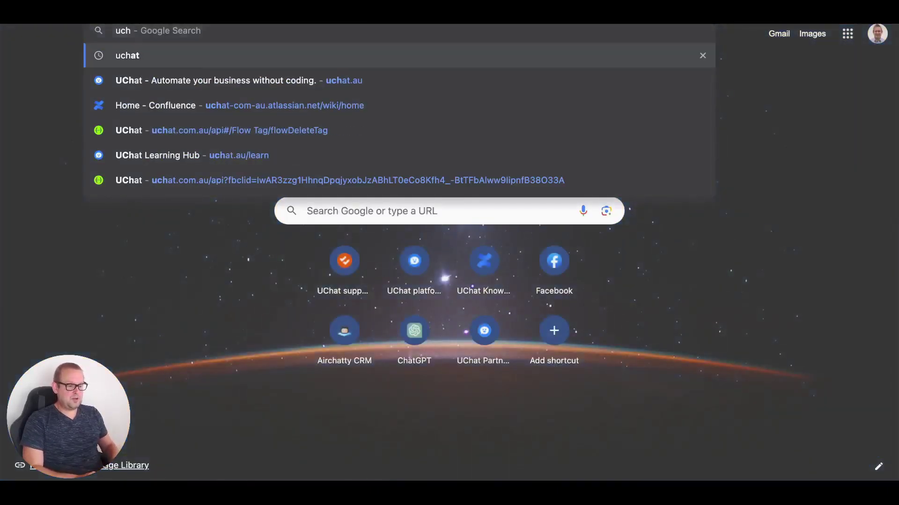
pyautogui.press('Return')
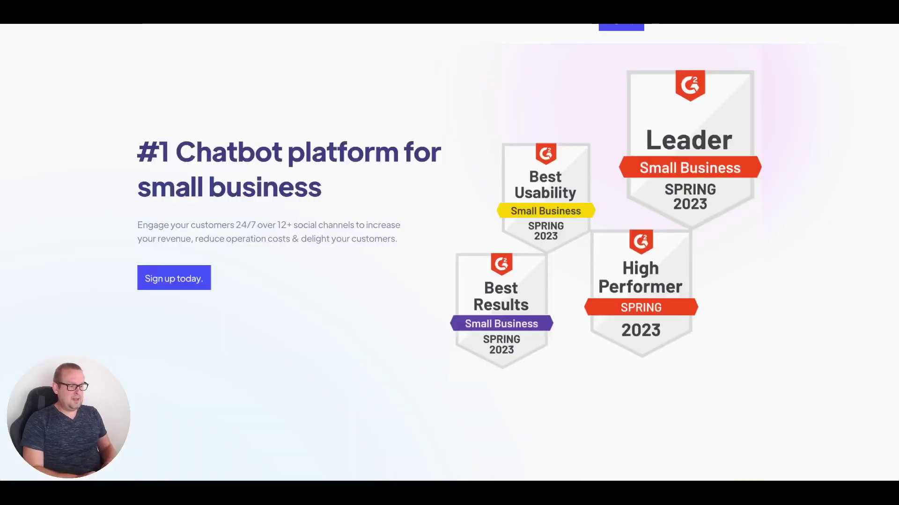
pyautogui.click(295, 24)
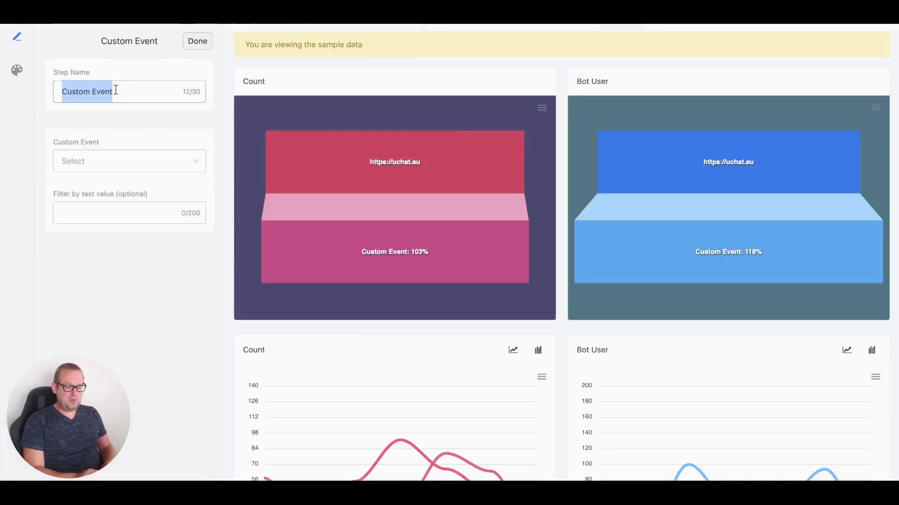
pyautogui.write('https://uchat.au/pricing')
pyautogui.click(90, 172)
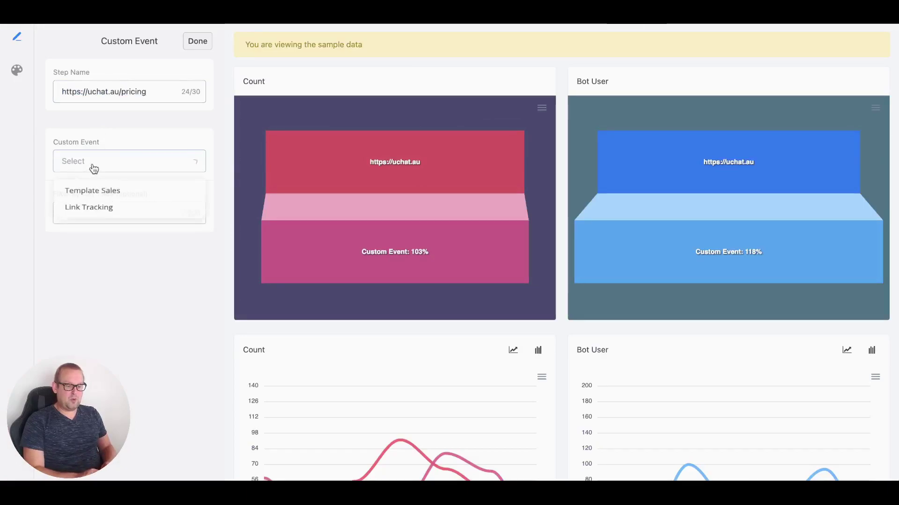
pyautogui.click(109, 214)
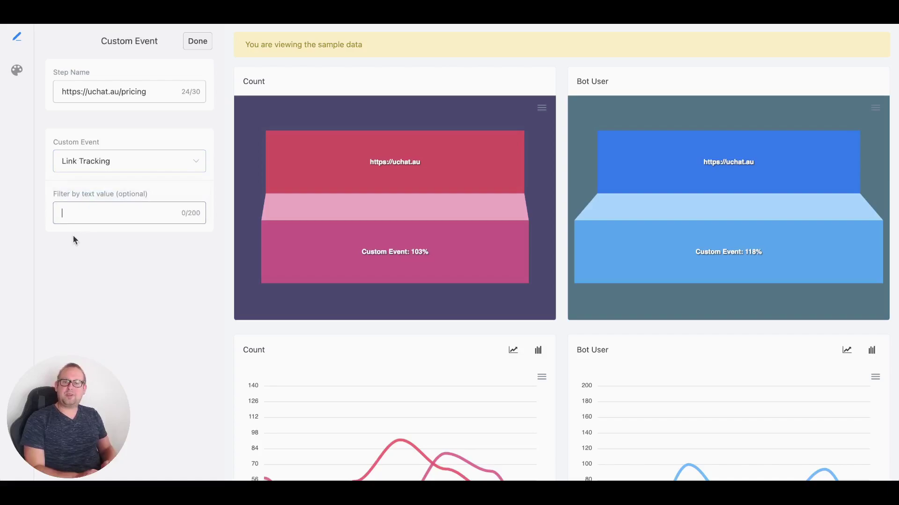
pyautogui.write('https://uchat.au/pricing')
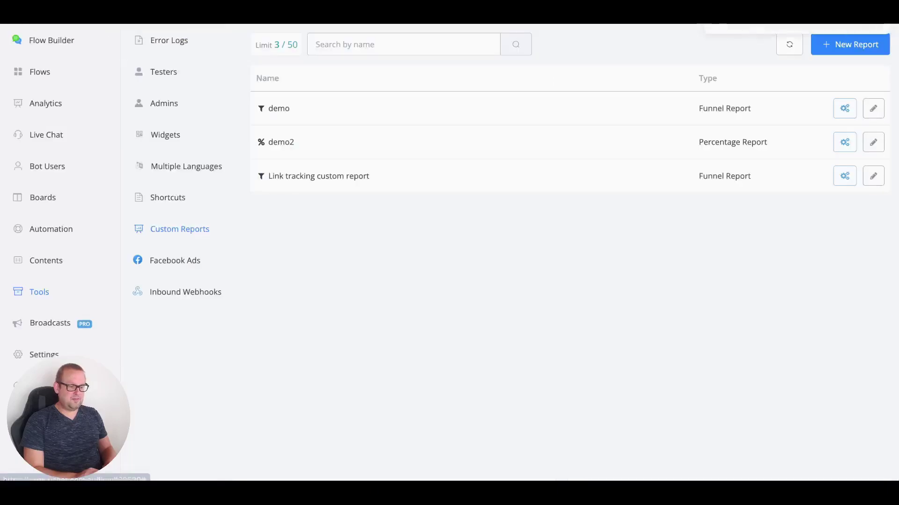
pyautogui.click(52, 40)
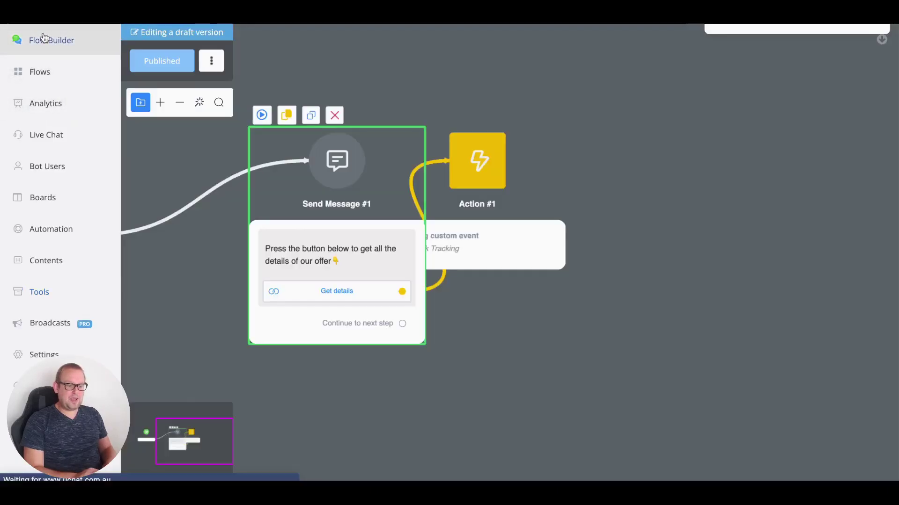
pyautogui.moveTo(475, 223); pyautogui.dragTo(599, 216)
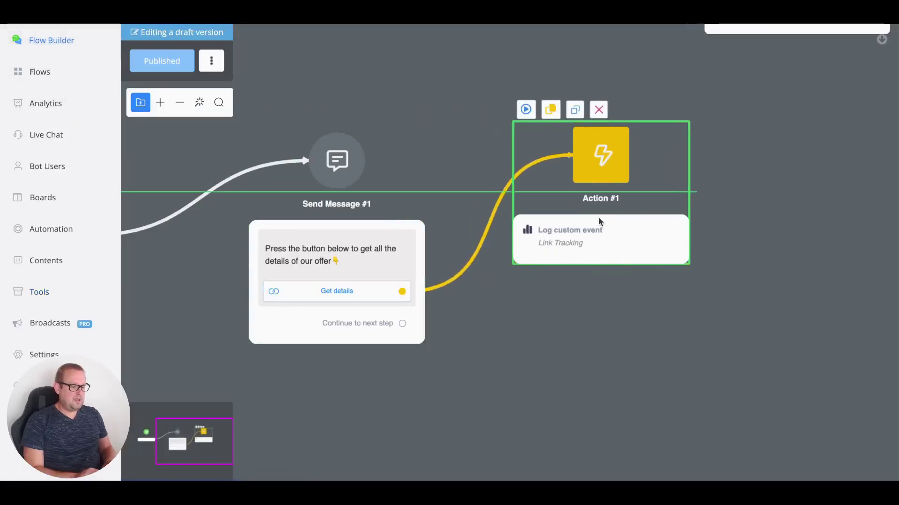
pyautogui.click(290, 237)
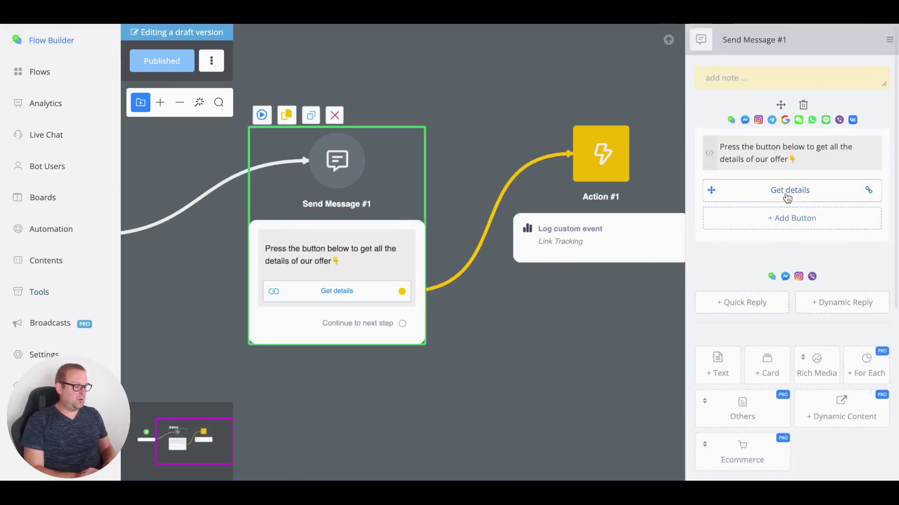
pyautogui.click(789, 193)
pyautogui.click(453, 272)
pyautogui.hotkey('ctrl', 'a')
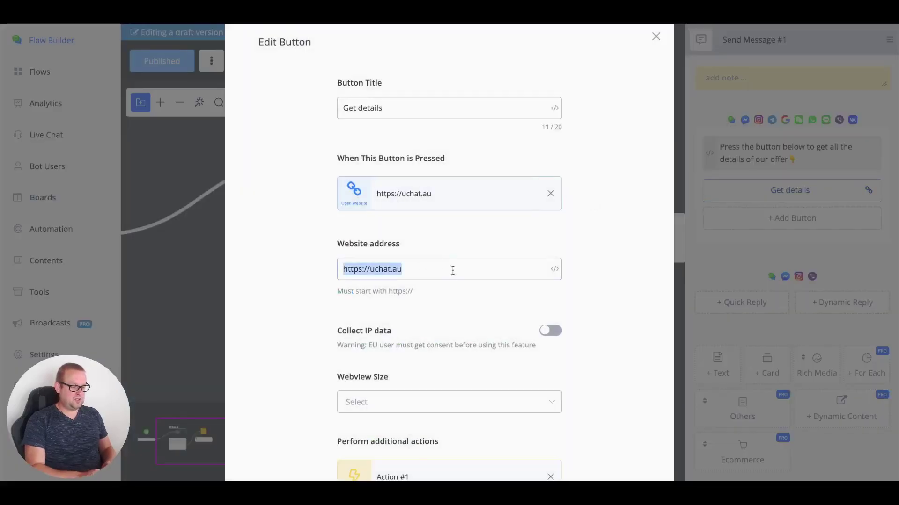
pyautogui.write('https://uchat.au/pricing')
pyautogui.scroll(-3, 582, 296)
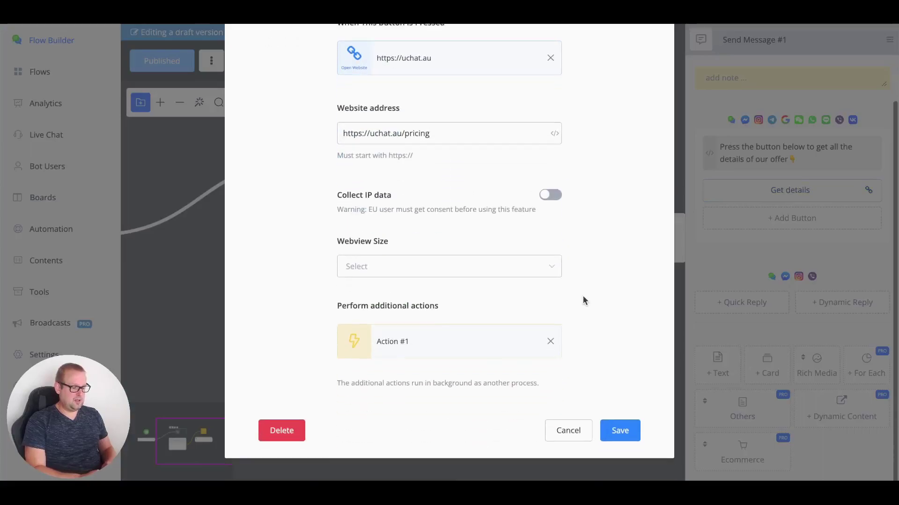
pyautogui.click(616, 433)
pyautogui.click(555, 234)
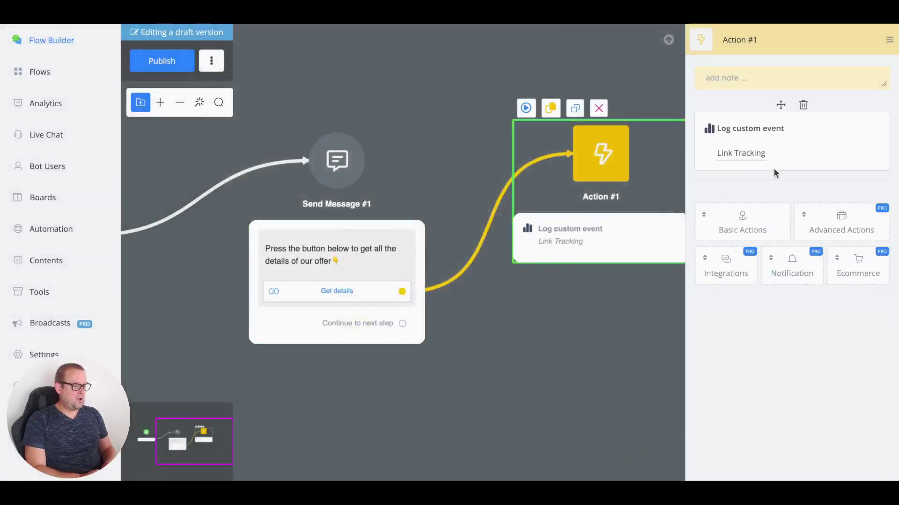
pyautogui.click(752, 155)
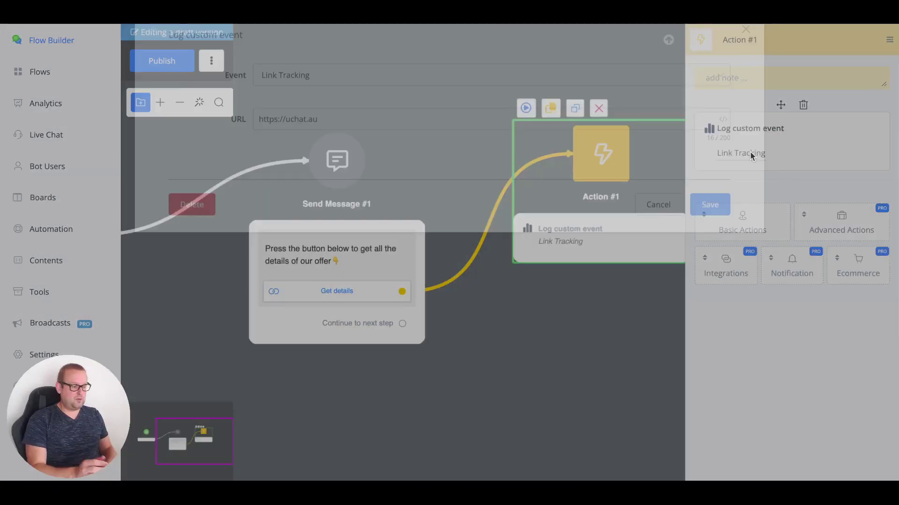
pyautogui.hotkey('ctrl', 'a')
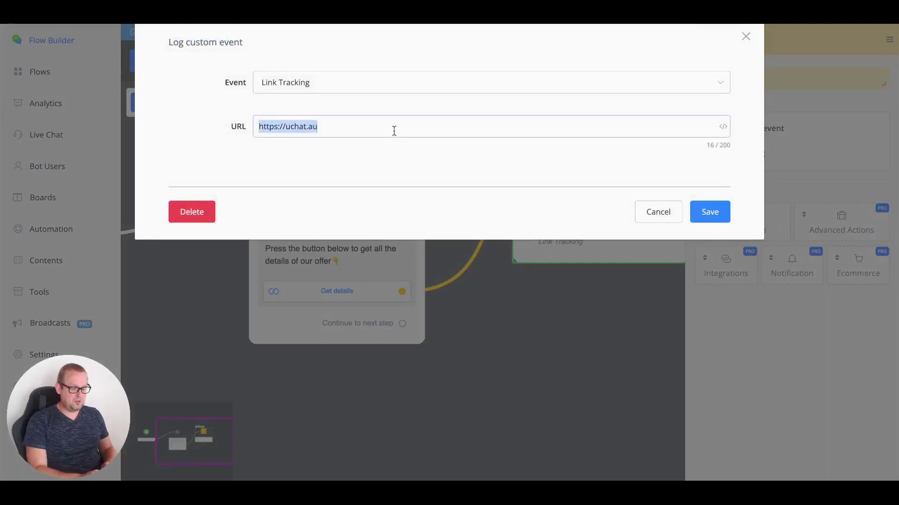
pyautogui.write('https://uchat.au/pricing')
pyautogui.click(693, 208)
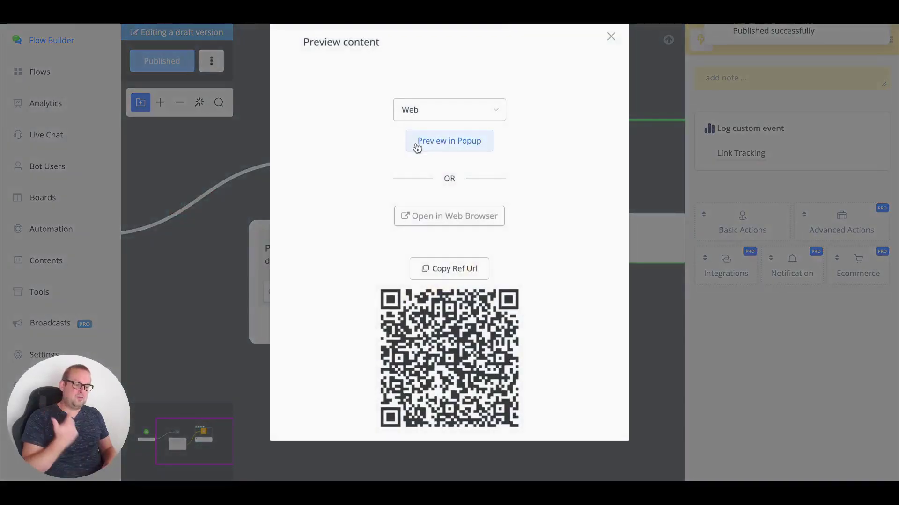
# Preview the flow, press Get details to confirm the pricing page opens, then return to Analytics
pyautogui.click(417, 142)
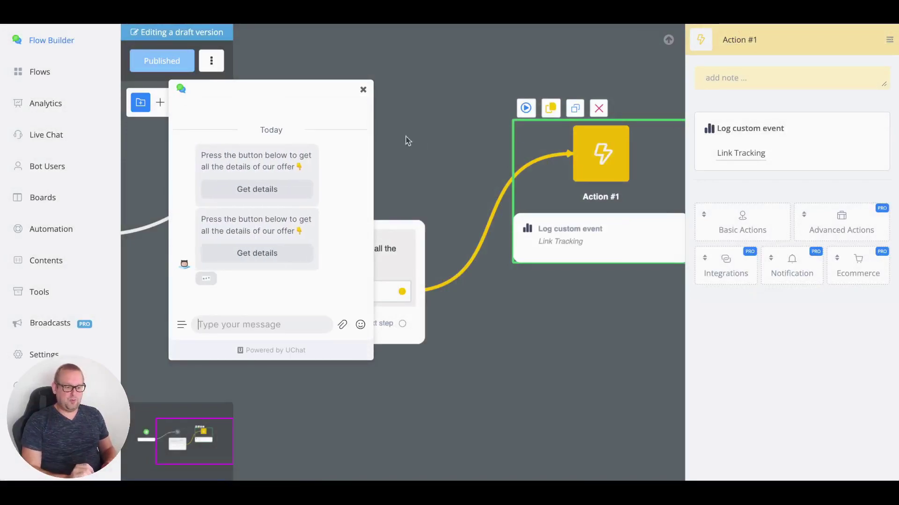
pyautogui.moveTo(305, 85); pyautogui.dragTo(365, 66)
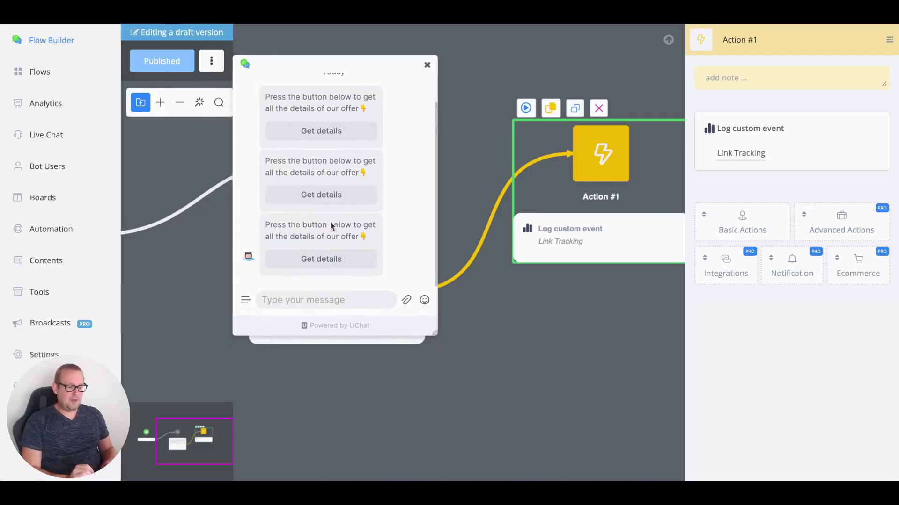
pyautogui.click(314, 264)
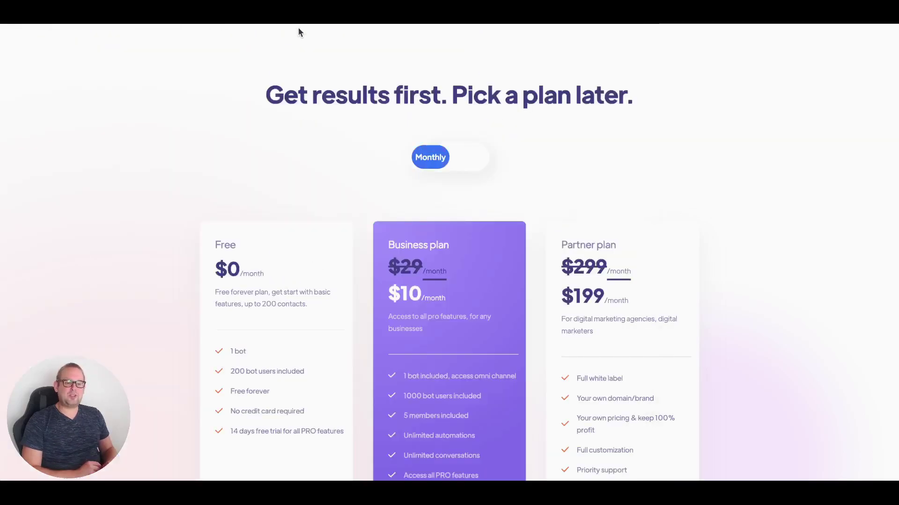
pyautogui.hotkey('ctrl', 'w')
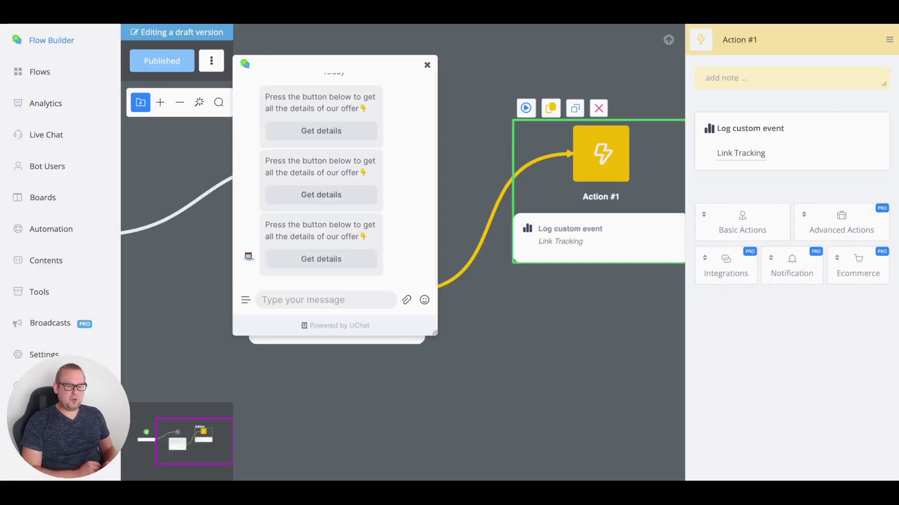
pyautogui.click(55, 103)
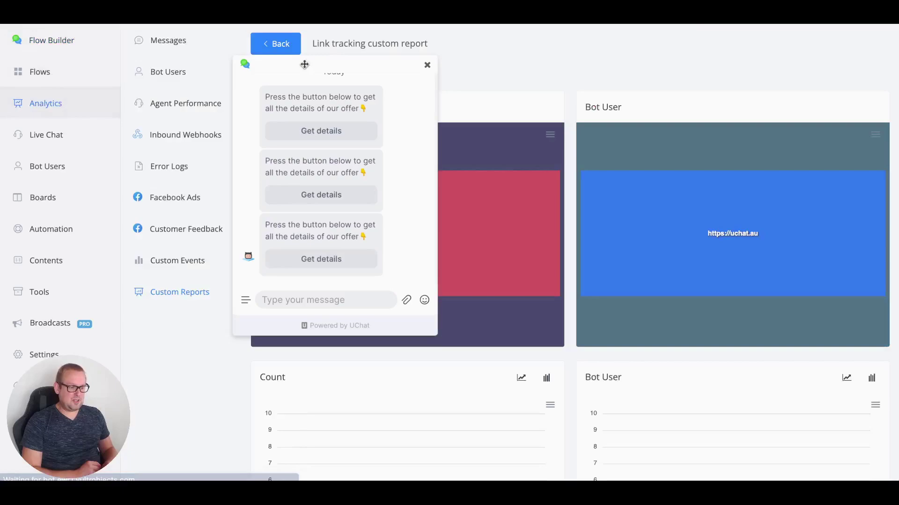
# Reopen the Link tracking report and display its Count chart as bars
pyautogui.click(426, 65)
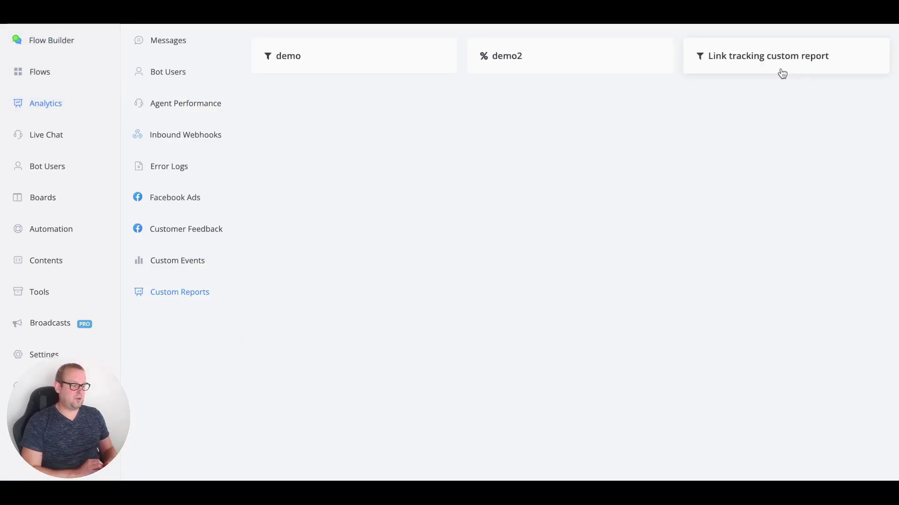
pyautogui.click(781, 73)
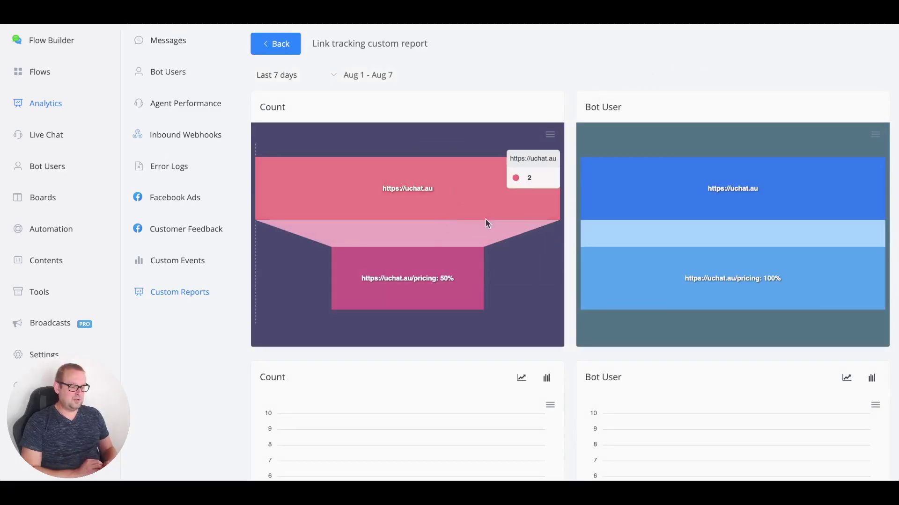
pyautogui.scroll(-7, 485, 219)
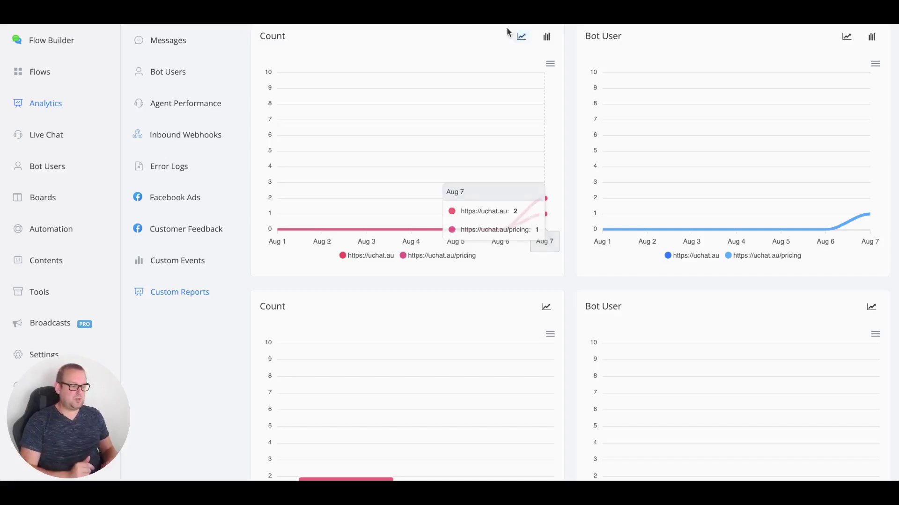
pyautogui.click(522, 40)
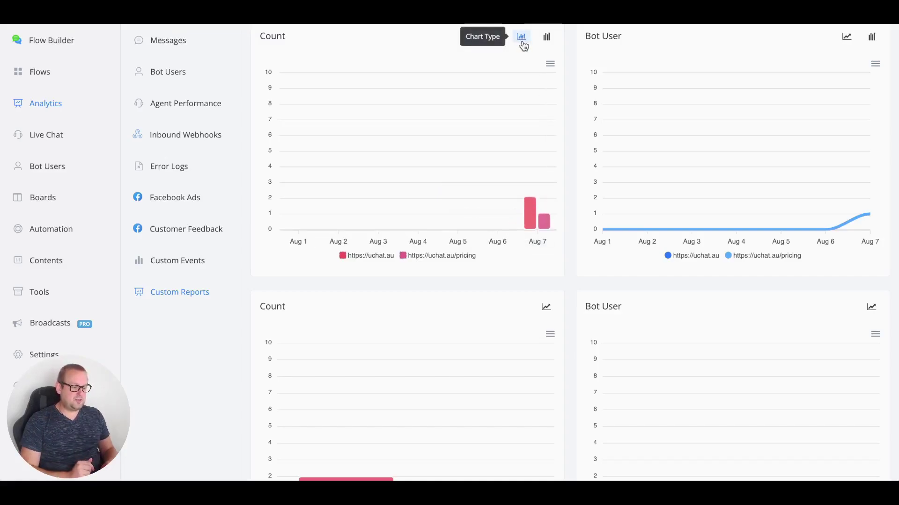
pyautogui.moveTo(529, 225)
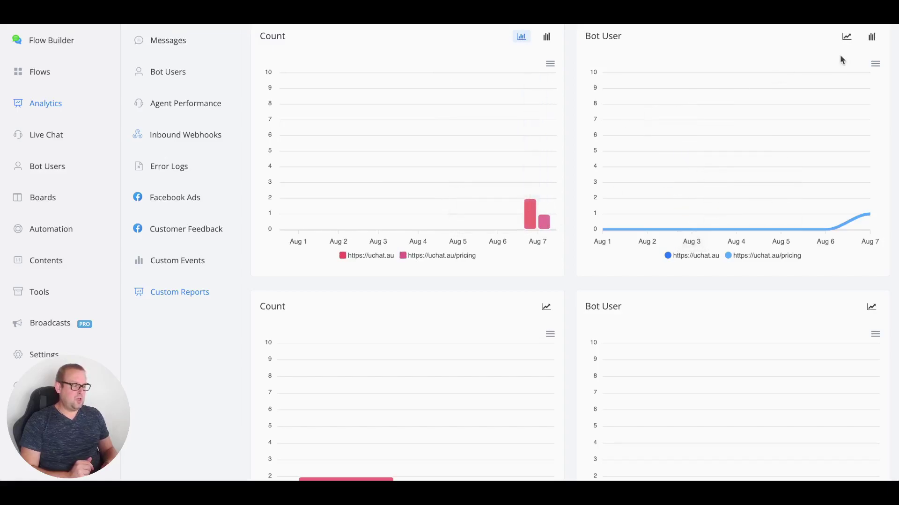
# Switch the Bot User chart to stacked, then go to Content > Custom Events
pyautogui.click(846, 40)
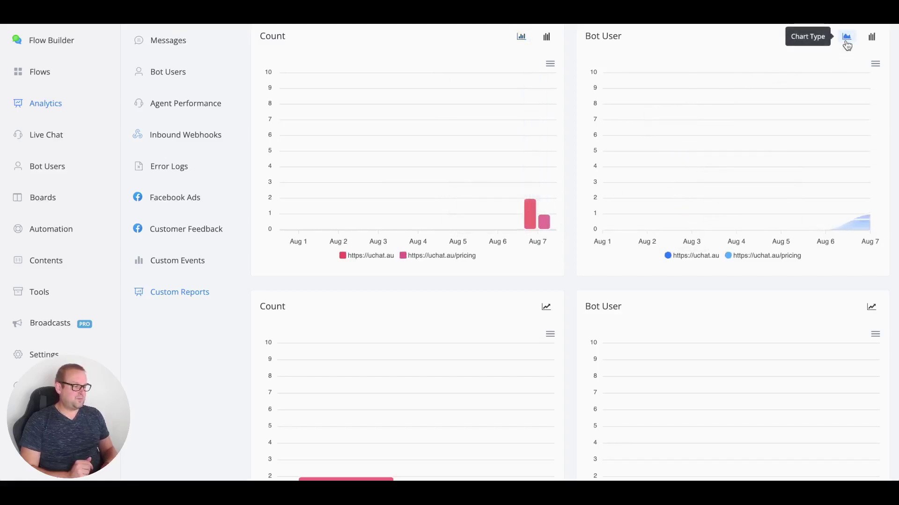
pyautogui.click(847, 41)
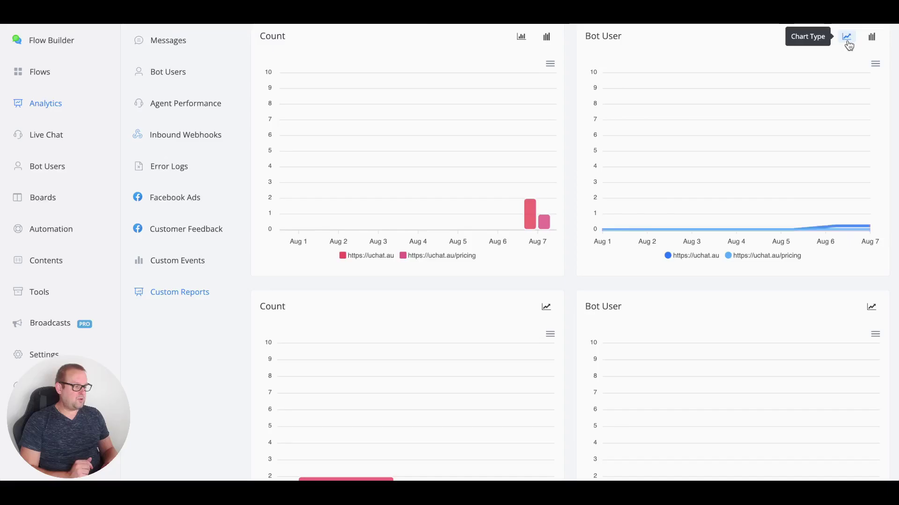
pyautogui.click(873, 40)
pyautogui.scroll(-8, 361, 243)
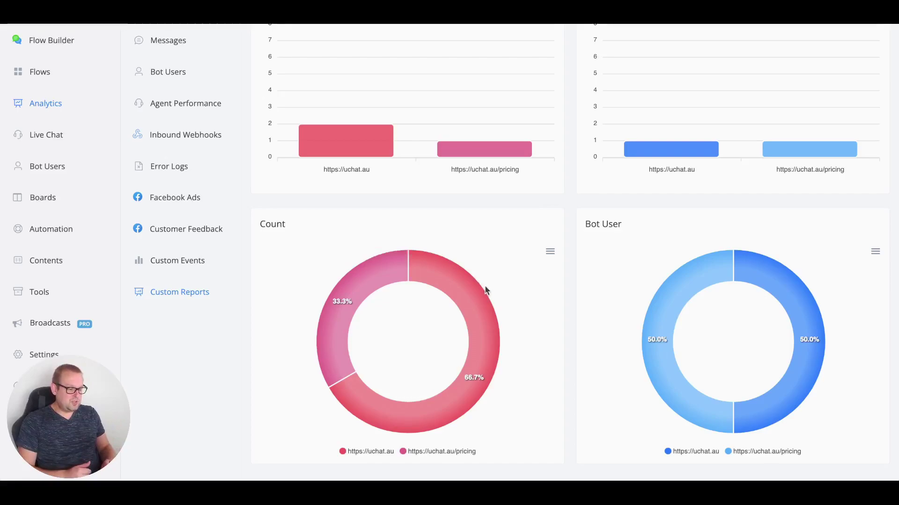
pyautogui.moveTo(464, 311)
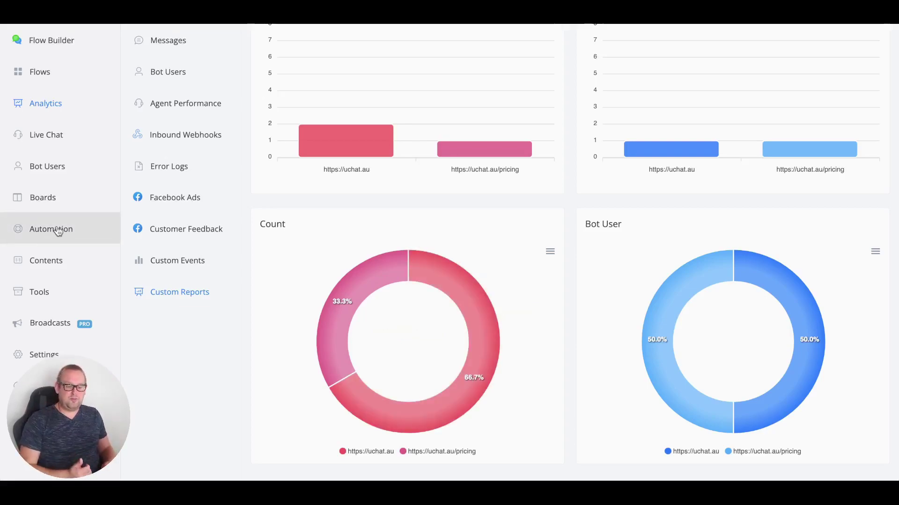
pyautogui.click(60, 254)
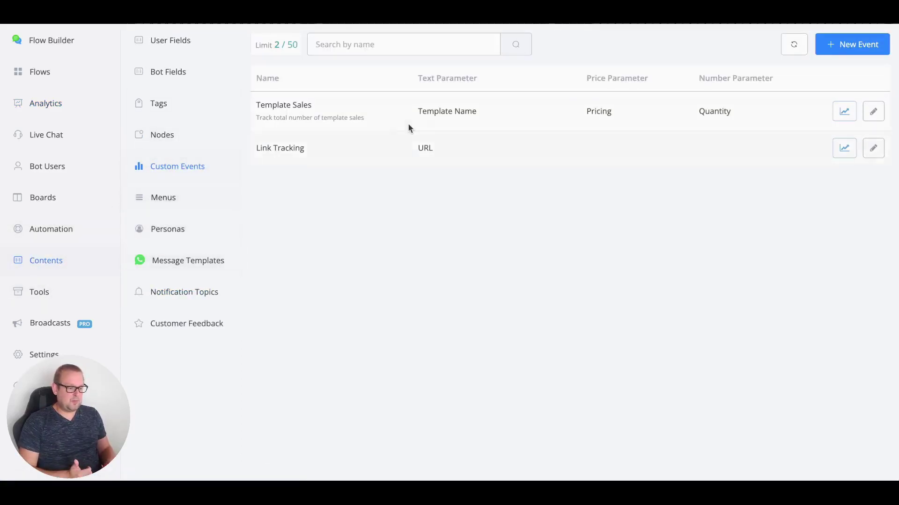
# Open the Link Tracking event report and scroll to its user table of three logged clicks
pyautogui.click(843, 149)
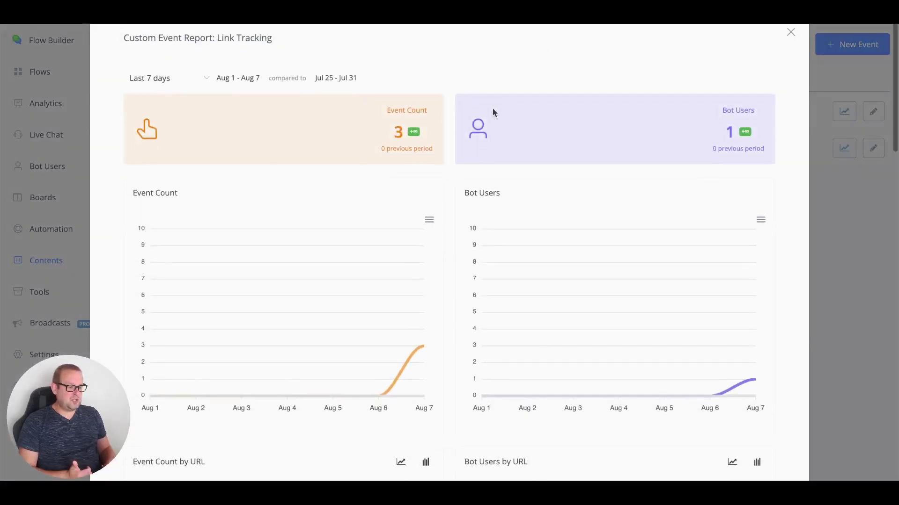
pyautogui.scroll(-15, 573, 122)
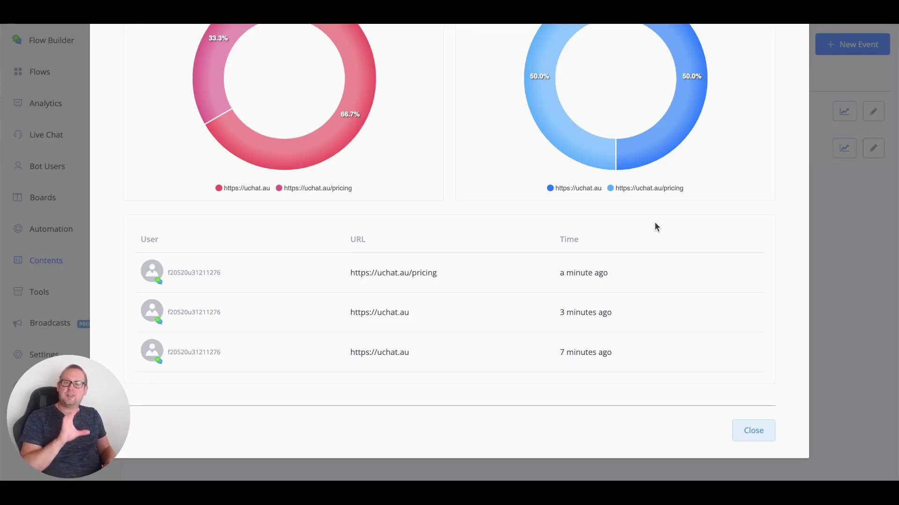
pyautogui.moveTo(134, 271)
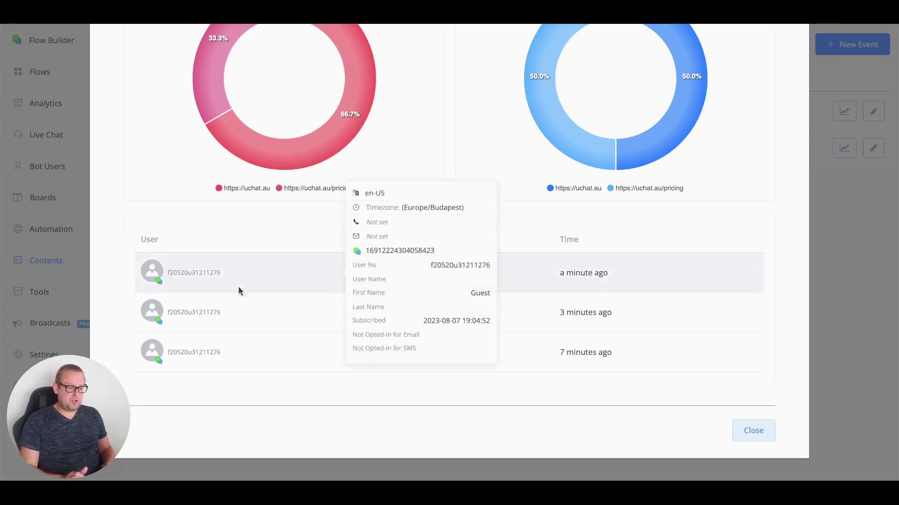